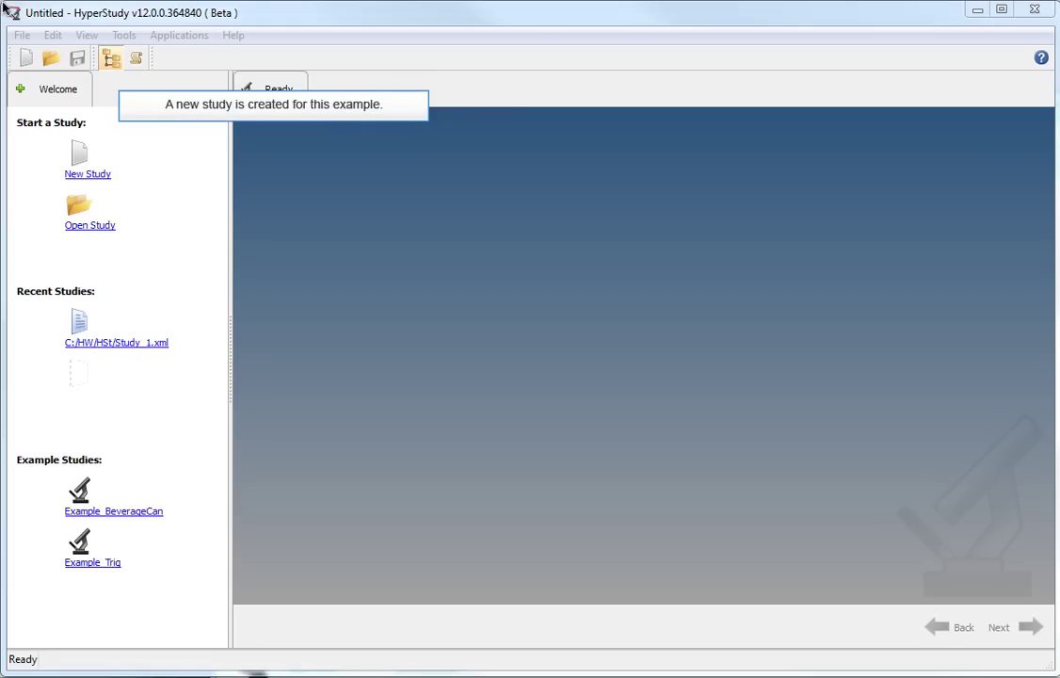
Create a new study and open its model definition stage
click(98, 175)
click(560, 411)
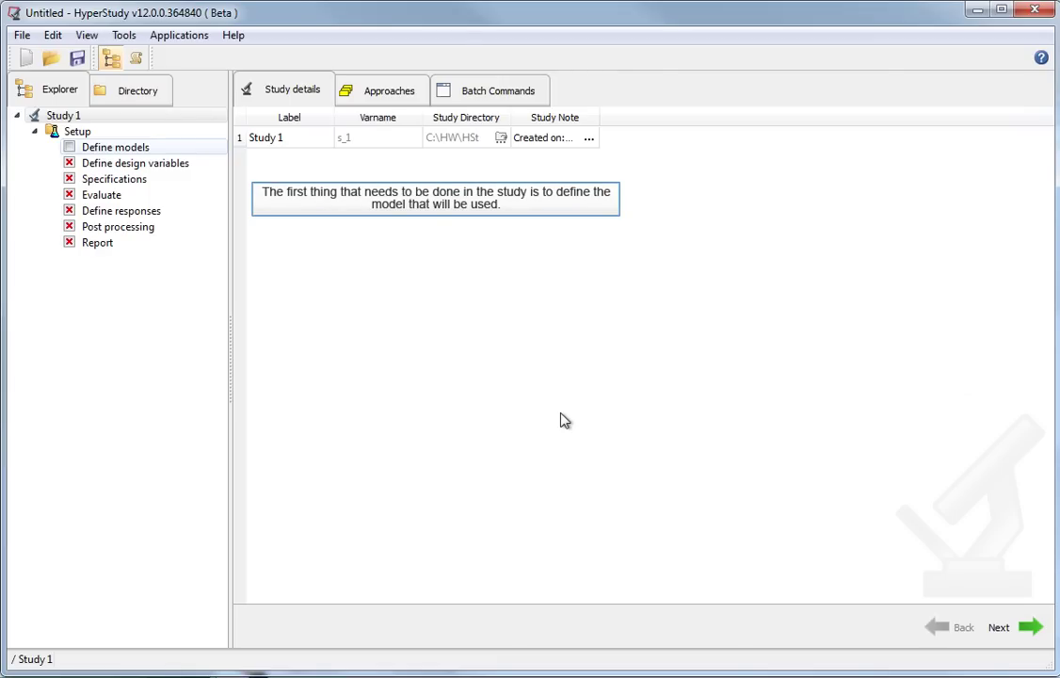
click(118, 149)
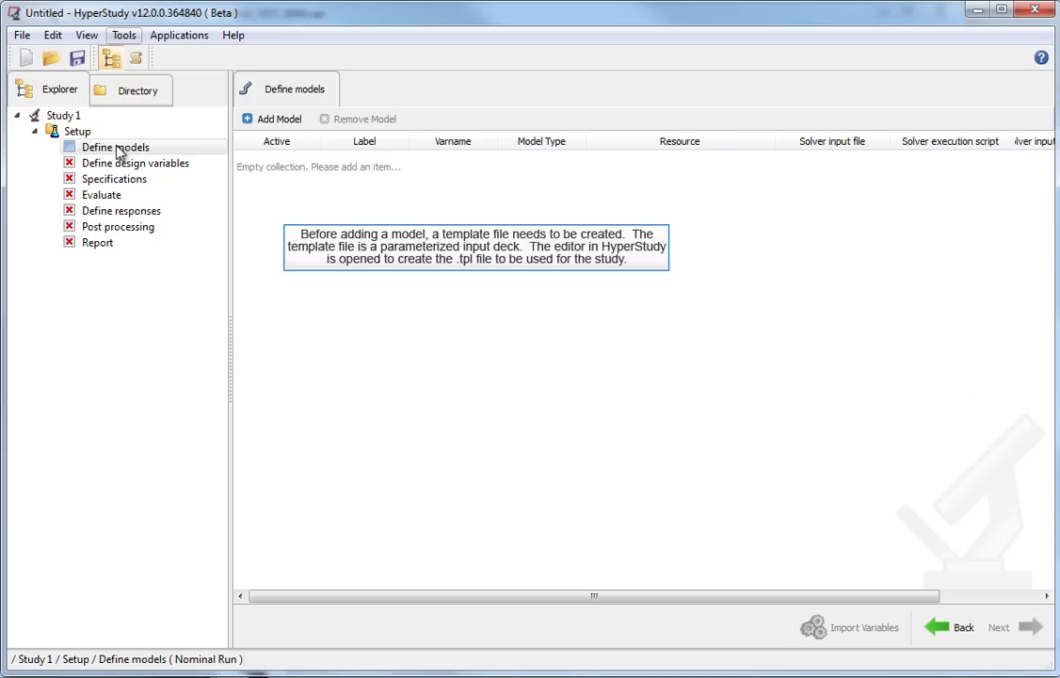
Load the RADIOSS Block file TENSILE_TEST_0000.rad from C:/HW/HSt/ into the HyperStudy editor
click(124, 38)
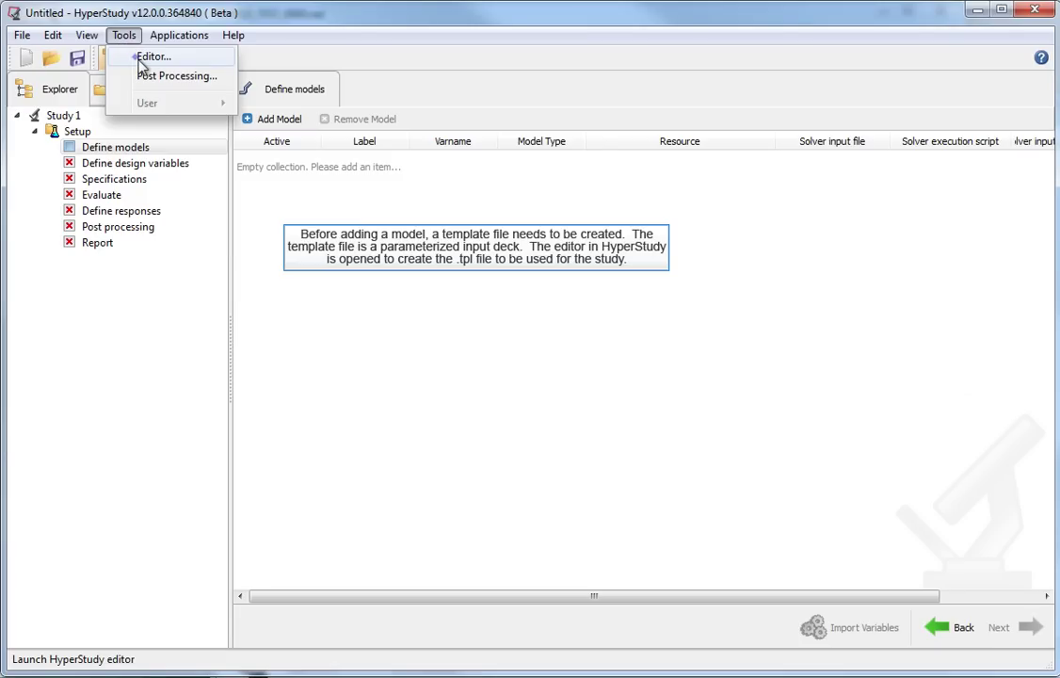
click(138, 59)
click(119, 83)
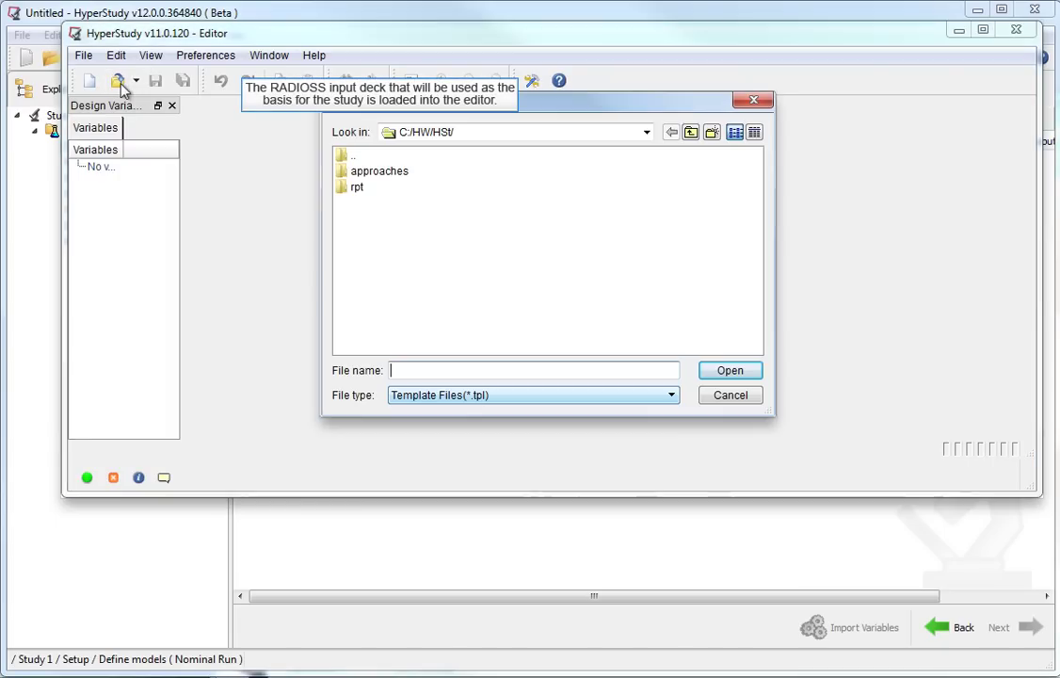
click(669, 397)
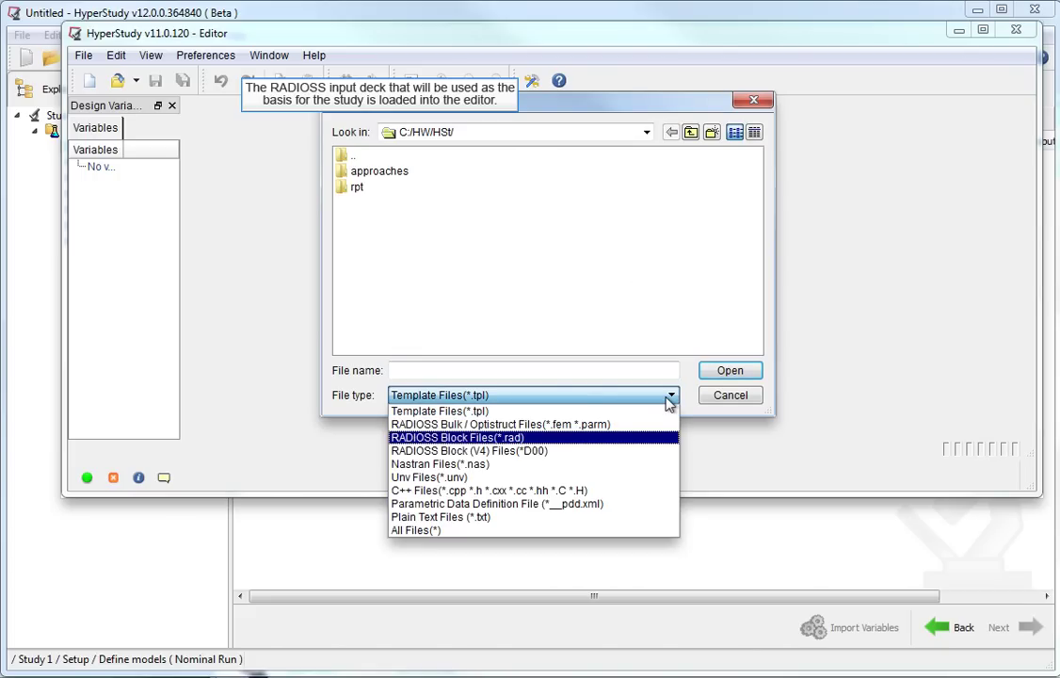
click(532, 438)
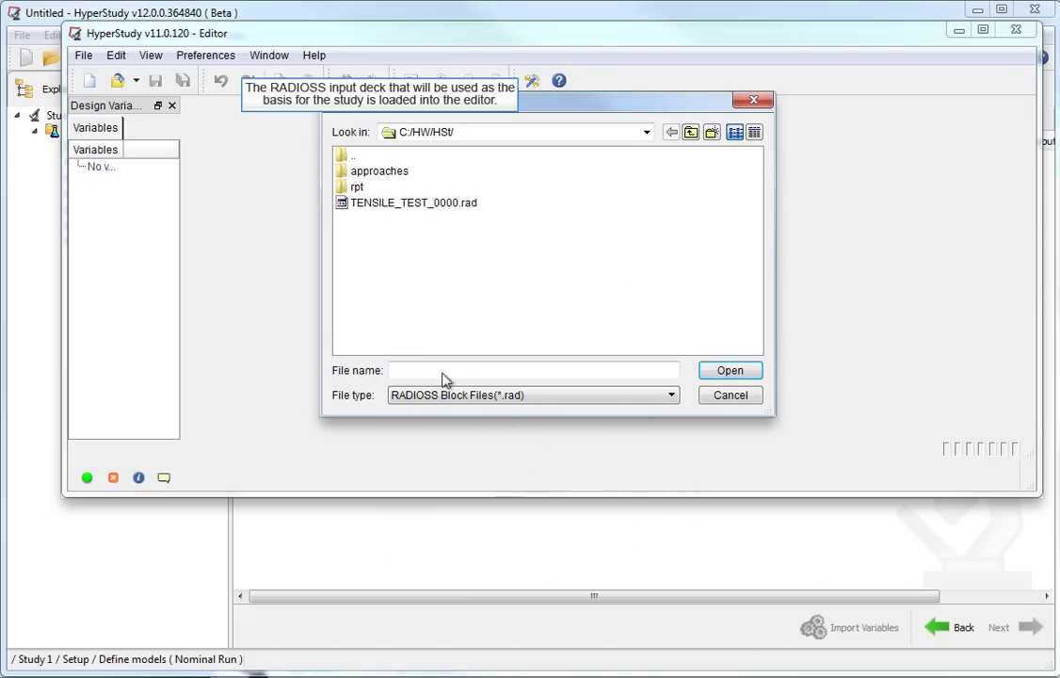
click(416, 203)
click(729, 369)
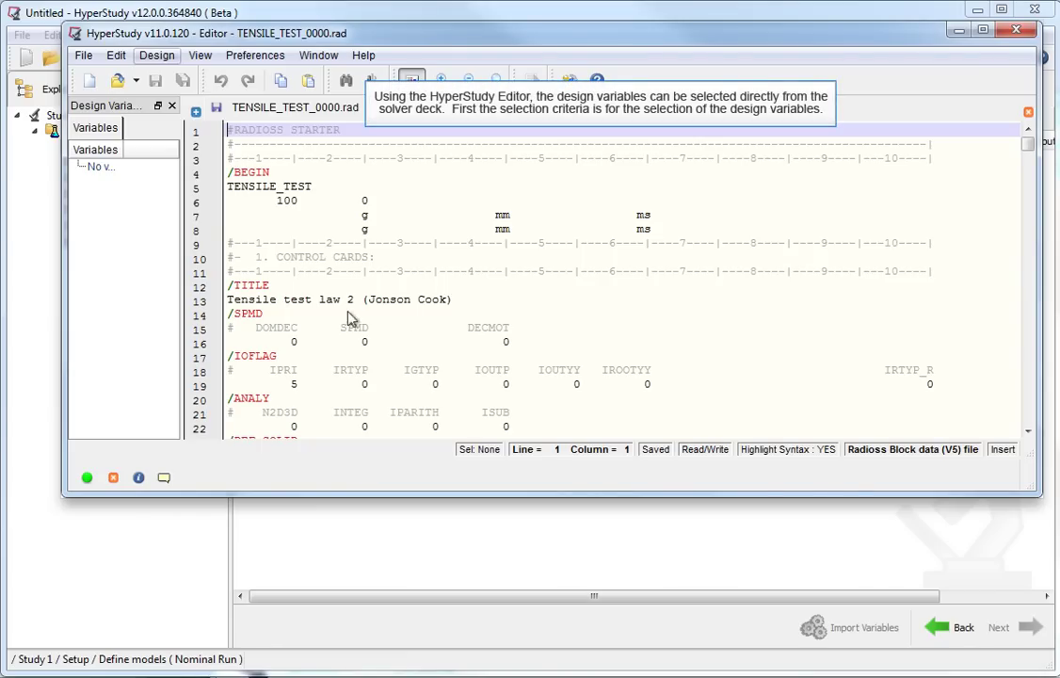
Set the design variable selection format to a selector of 20 with 5 decimals
click(157, 55)
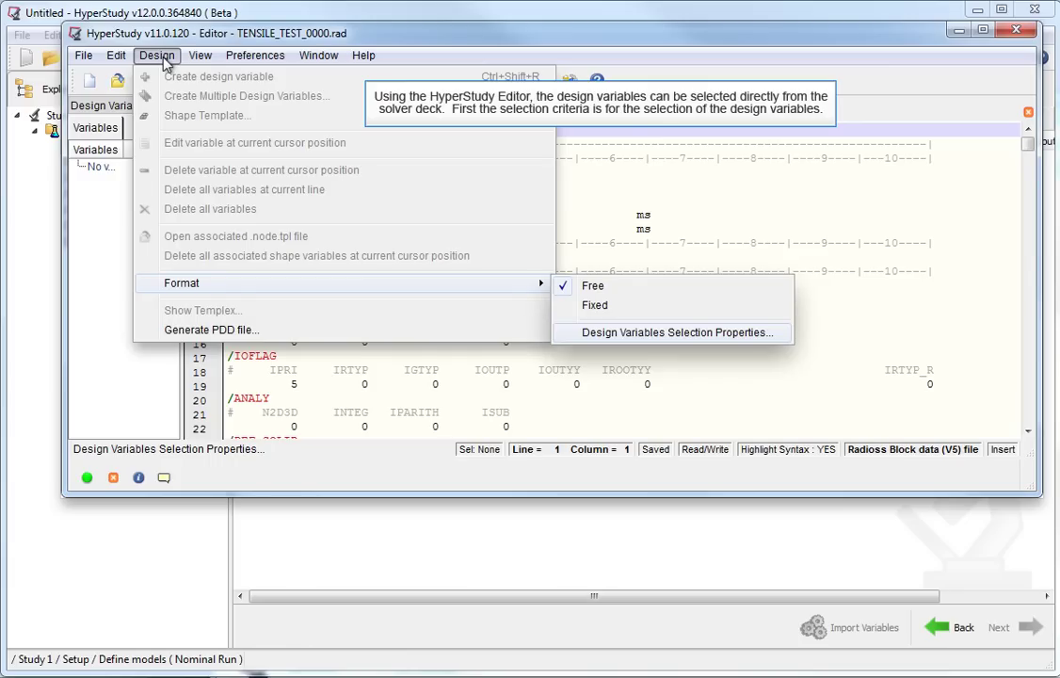
click(622, 332)
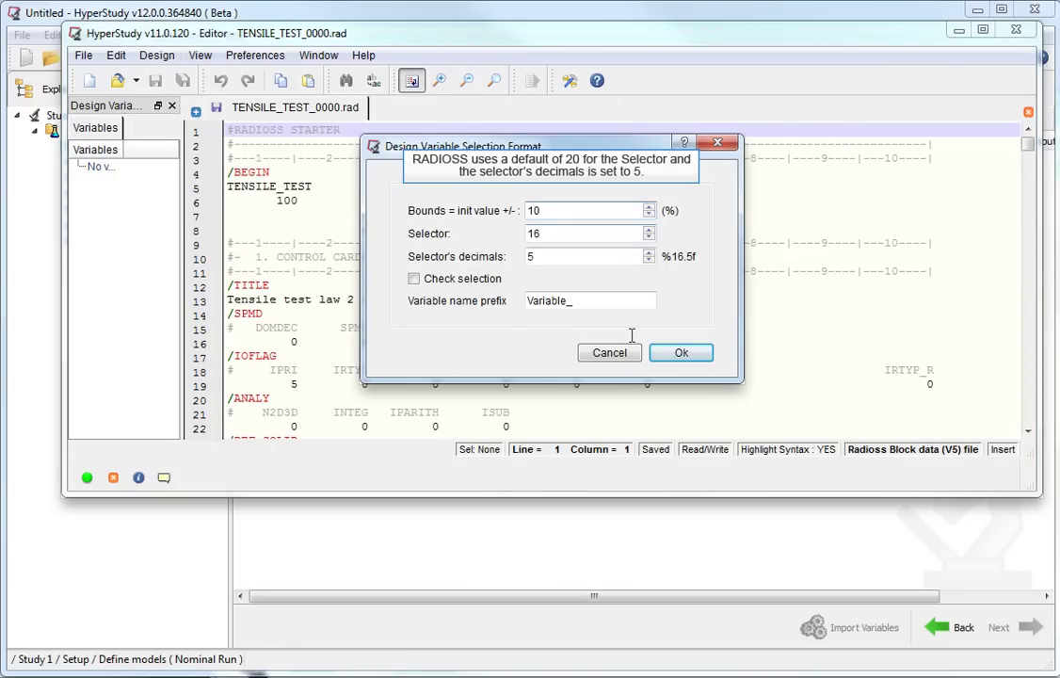
double_click(563, 233)
text(20)
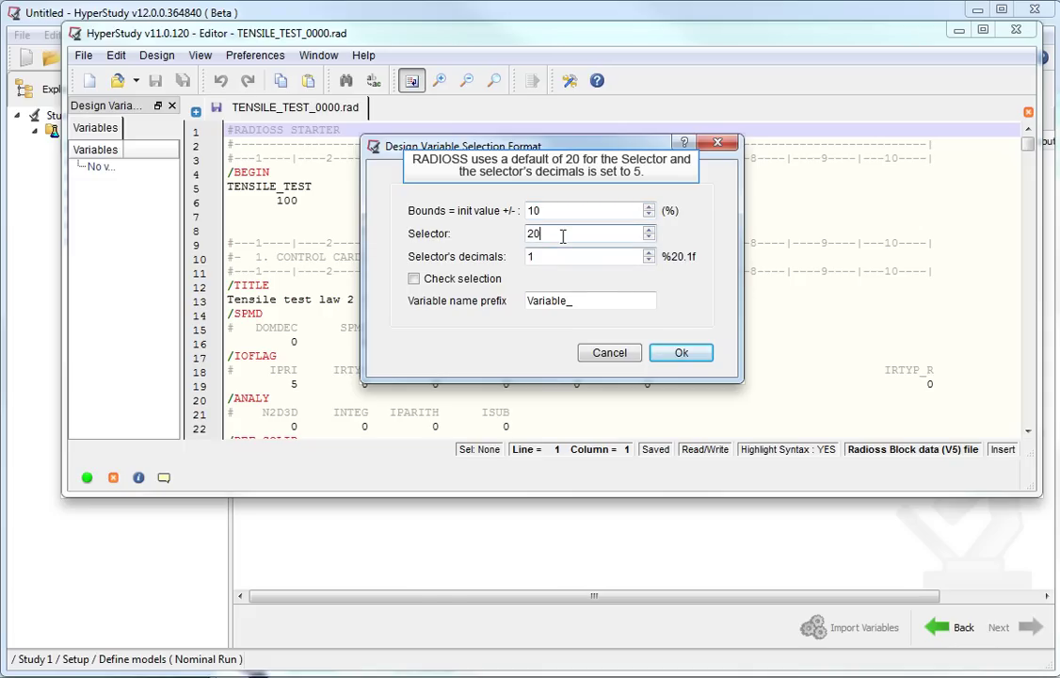
double_click(622, 256)
text(5)
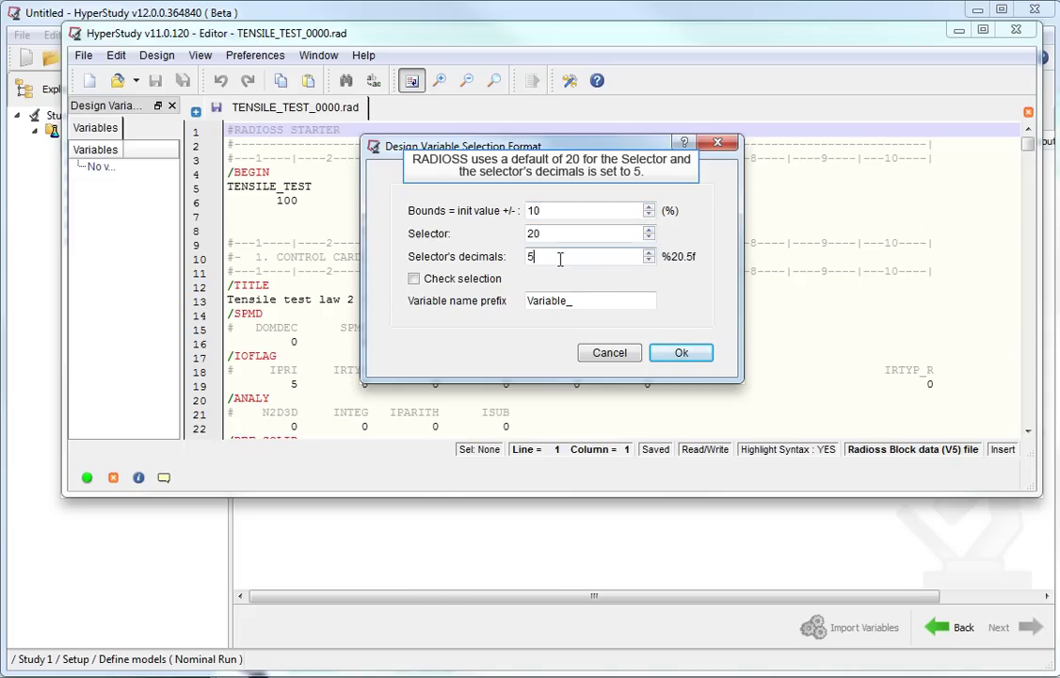
click(681, 352)
Create a design variable named E_YMod from the full 20-character E field in the /MAT/PLAS_JOHNS/1 card
scroll(779, 283, down, 4)
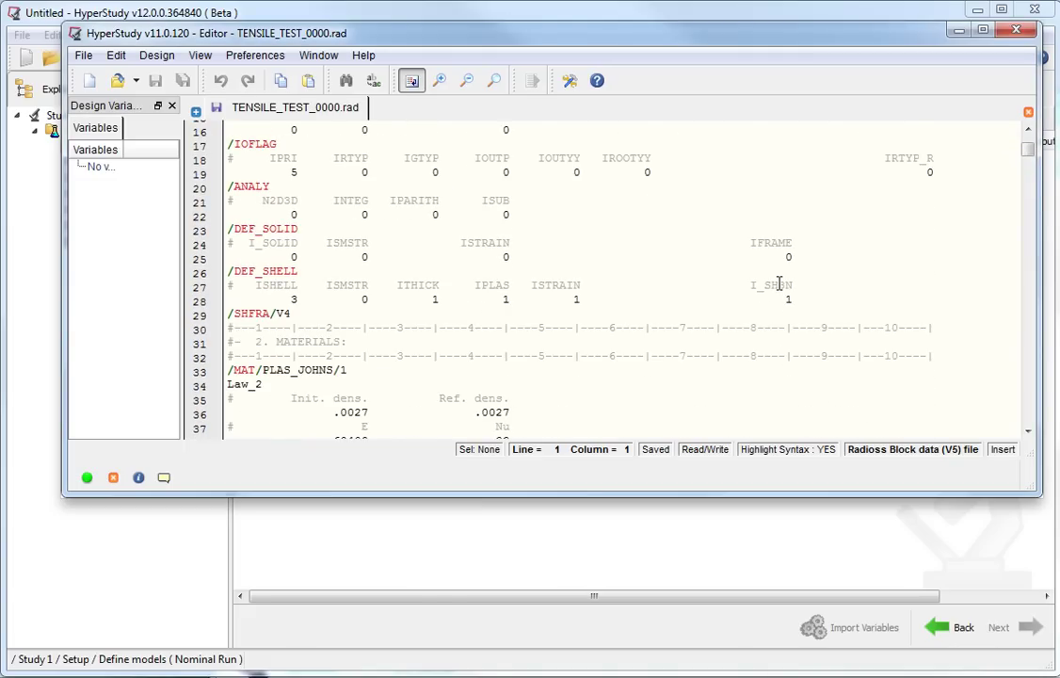
scroll(779, 283, down, 2)
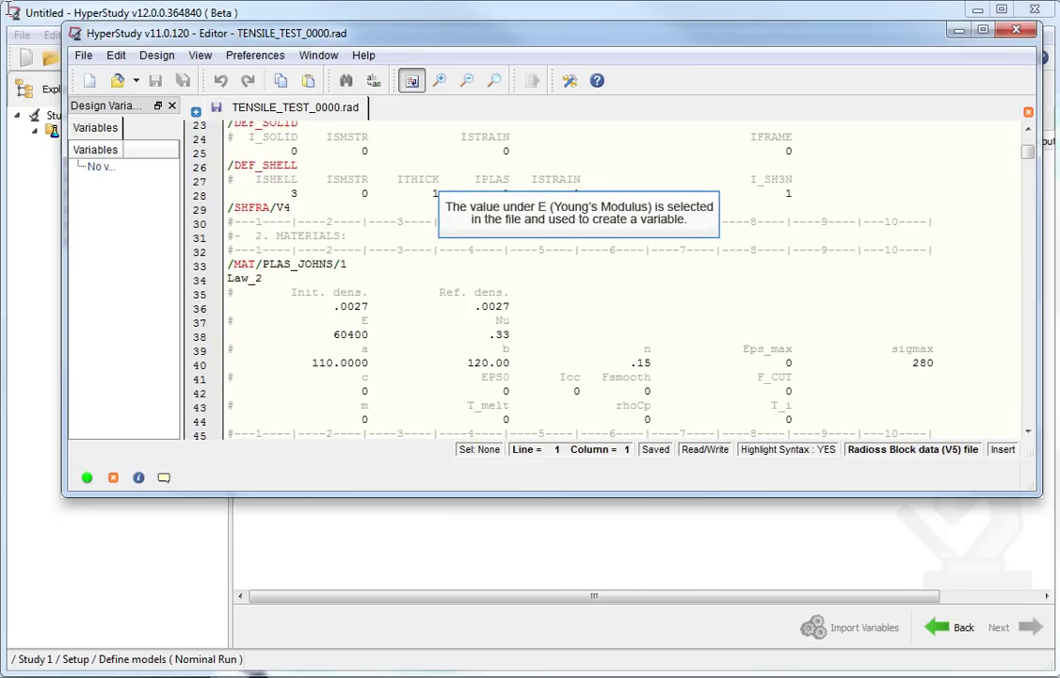
drag(368, 334, 228, 335)
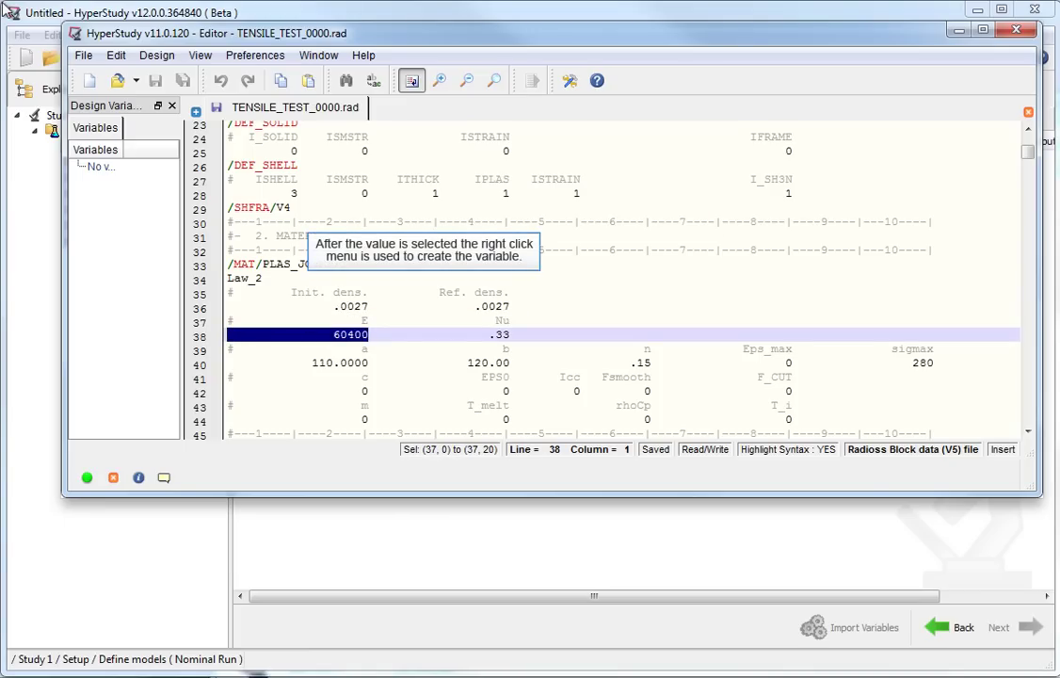
right_click(263, 334)
click(350, 548)
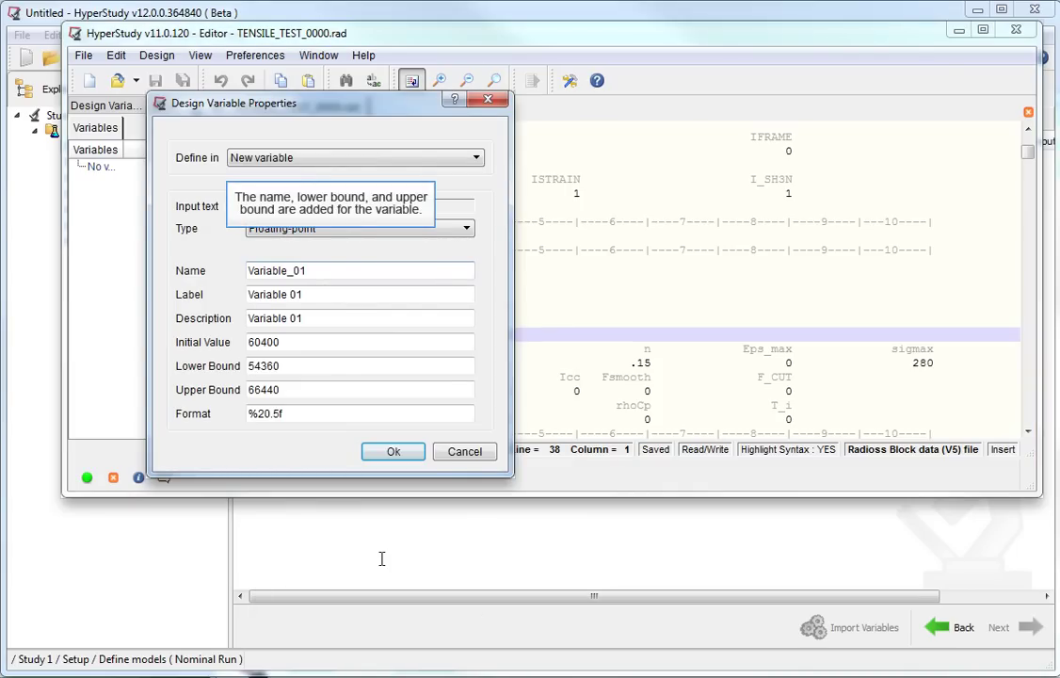
drag(313, 270, 237, 269)
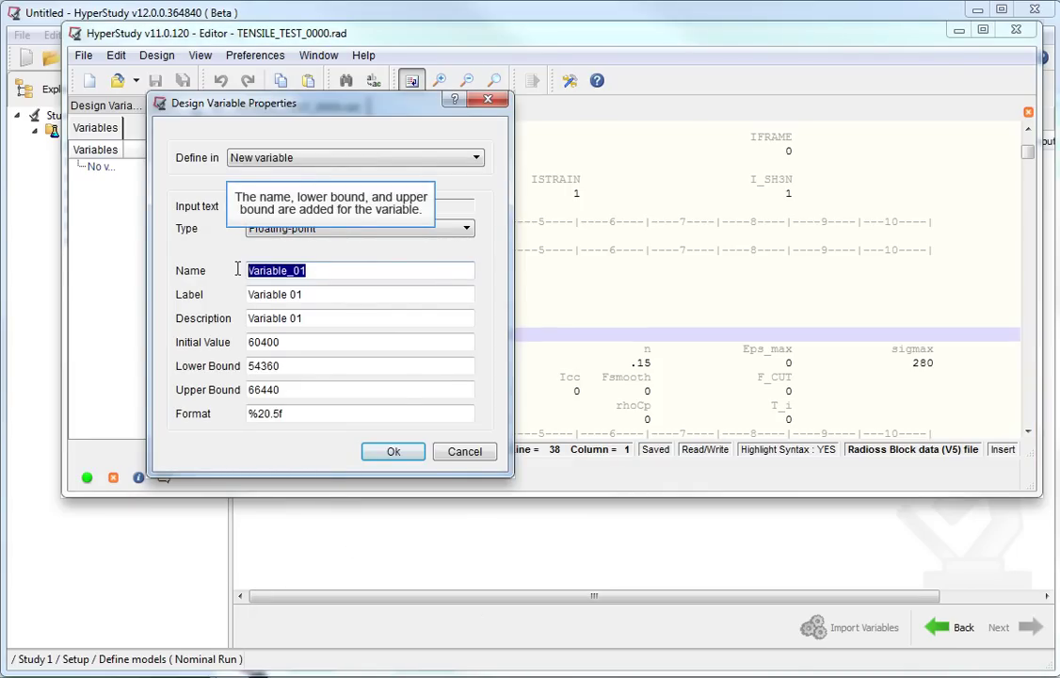
text(E_YMod)
Give the E_YMod variable a lower bound of 50000 and an upper bound of 70000
double_click(294, 368)
text(50000)
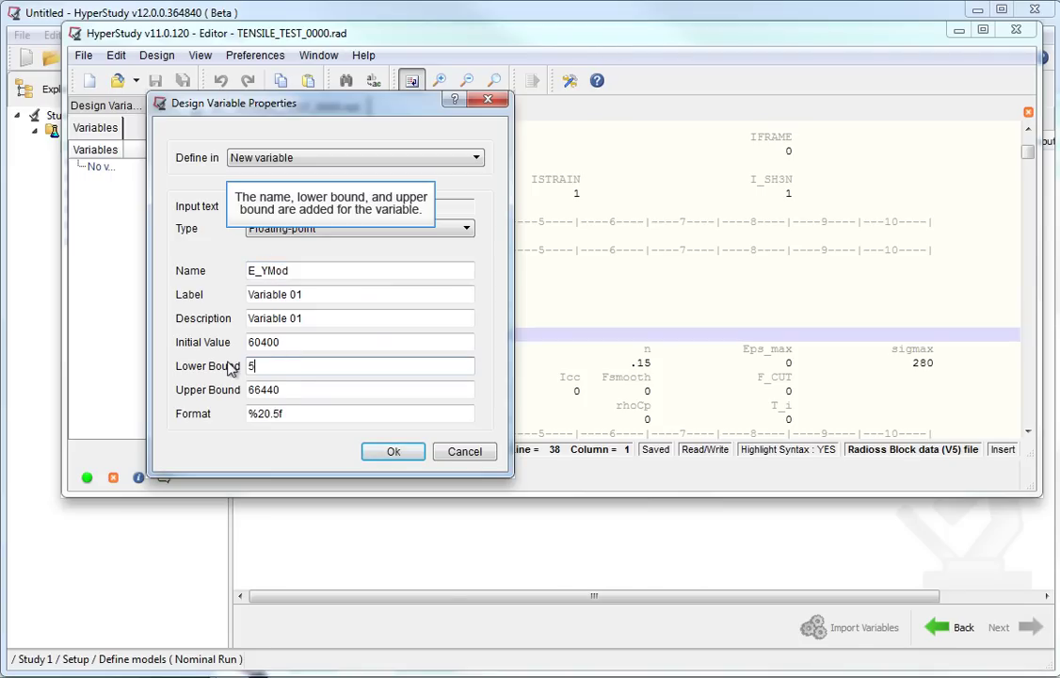
double_click(309, 389)
text(7)
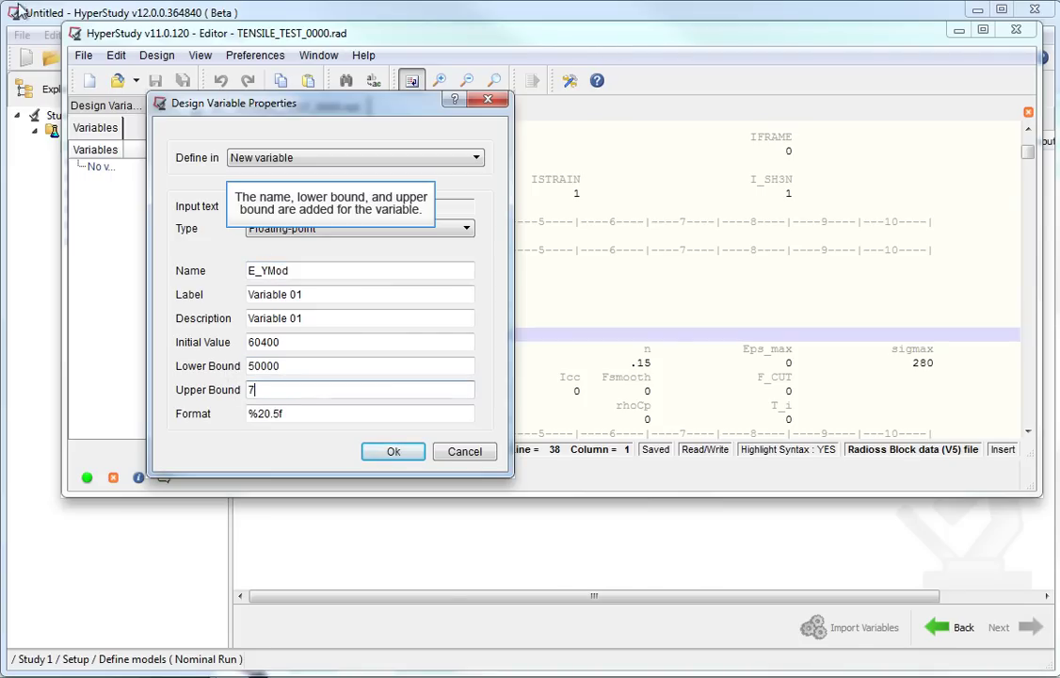
text(0000)
click(388, 451)
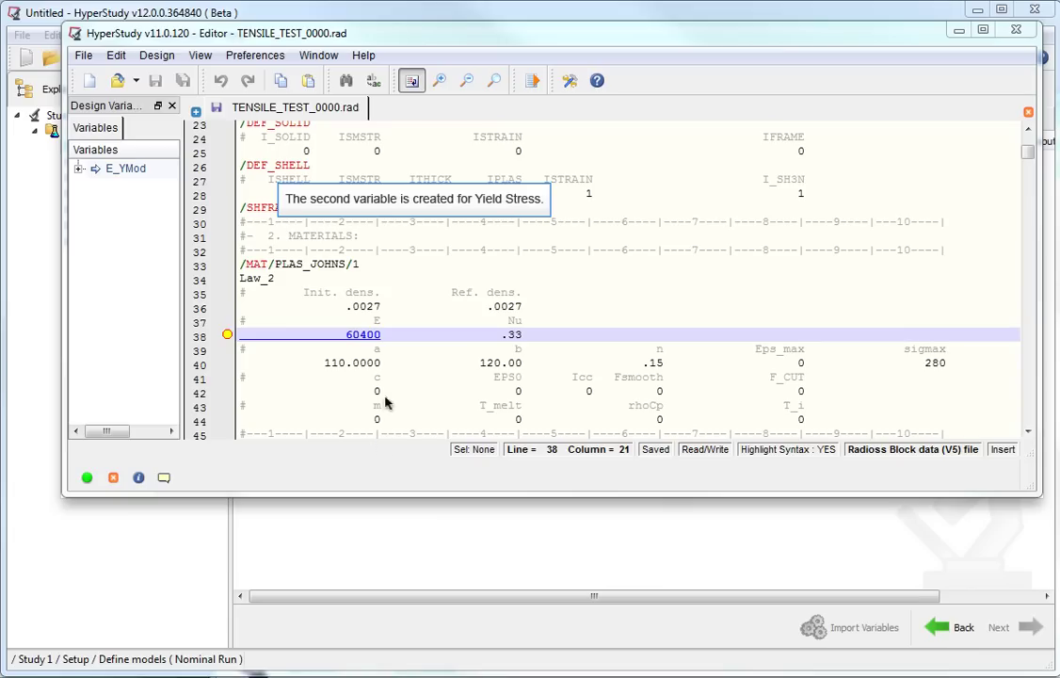
Create a design variable named a_YStr from the full-width yield stress field under a in the material card
drag(386, 363, 241, 363)
right_click(280, 365)
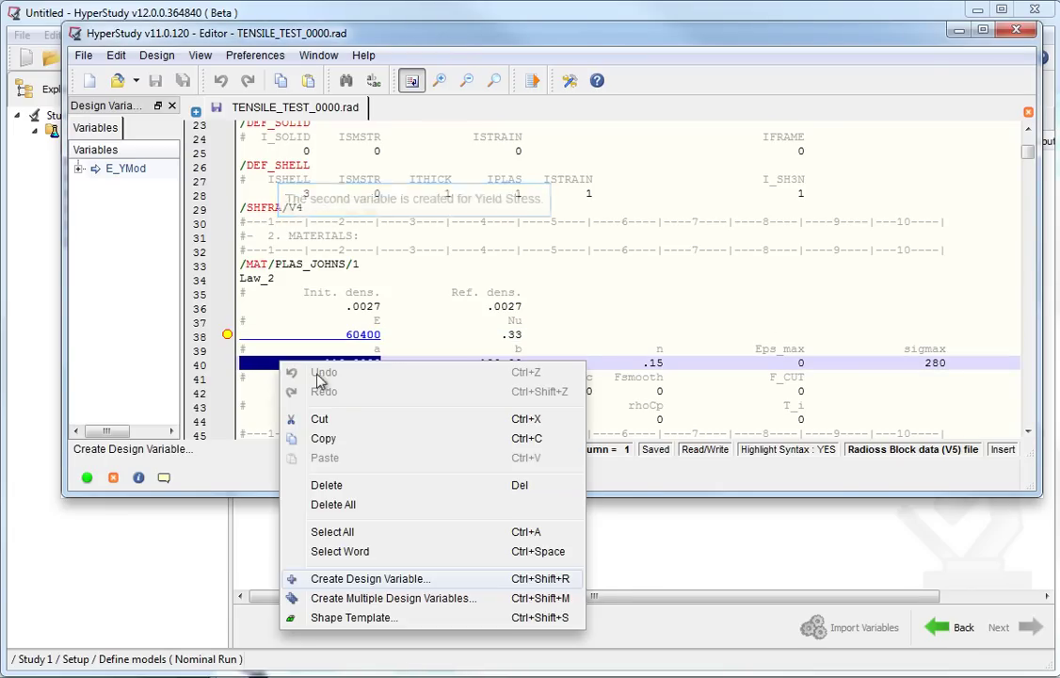
click(373, 576)
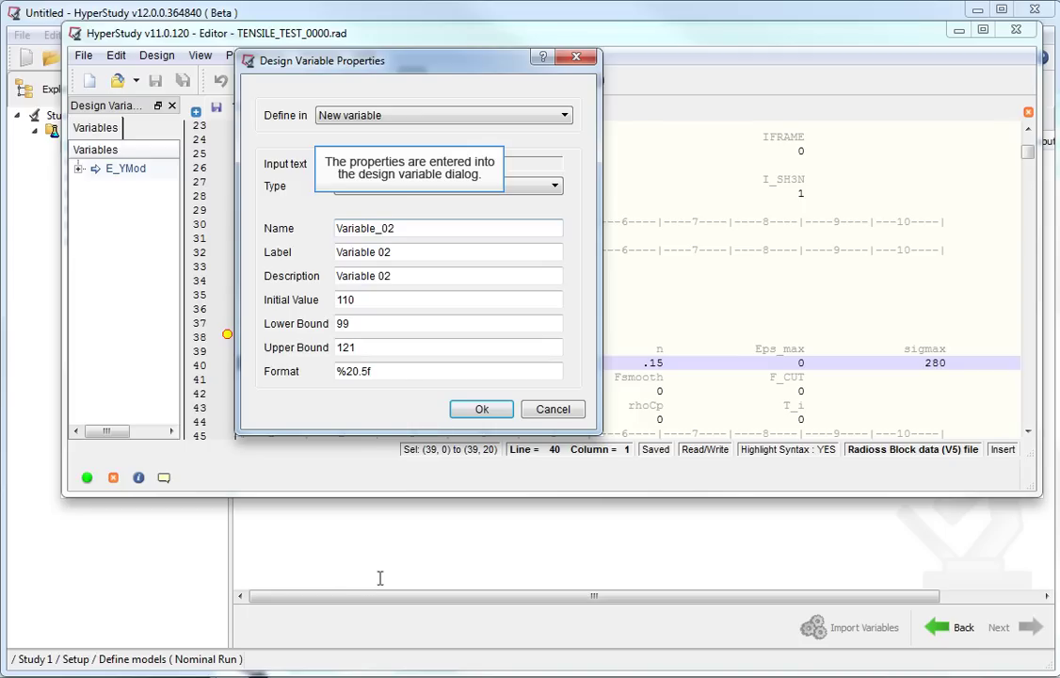
double_click(408, 229)
text(a_YStr)
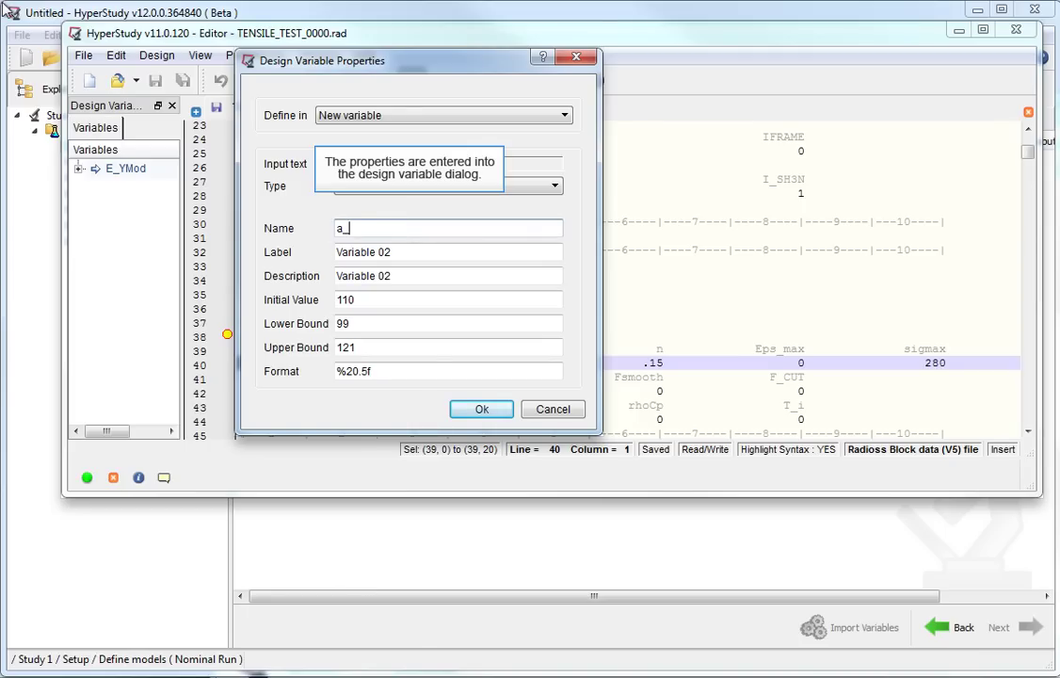
Give the a_YStr variable a lower bound of 90 and an upper bound of 120
click(359, 324)
key(BackSpace)
text(0)
click(363, 347)
key(BackSpace)
text(0)
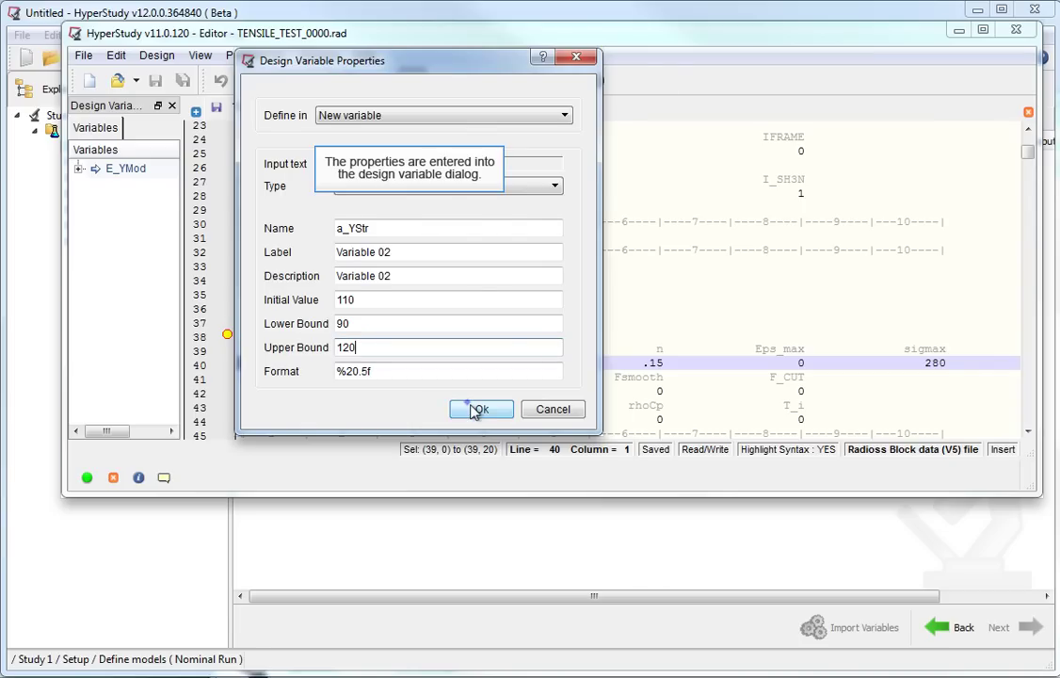
click(477, 409)
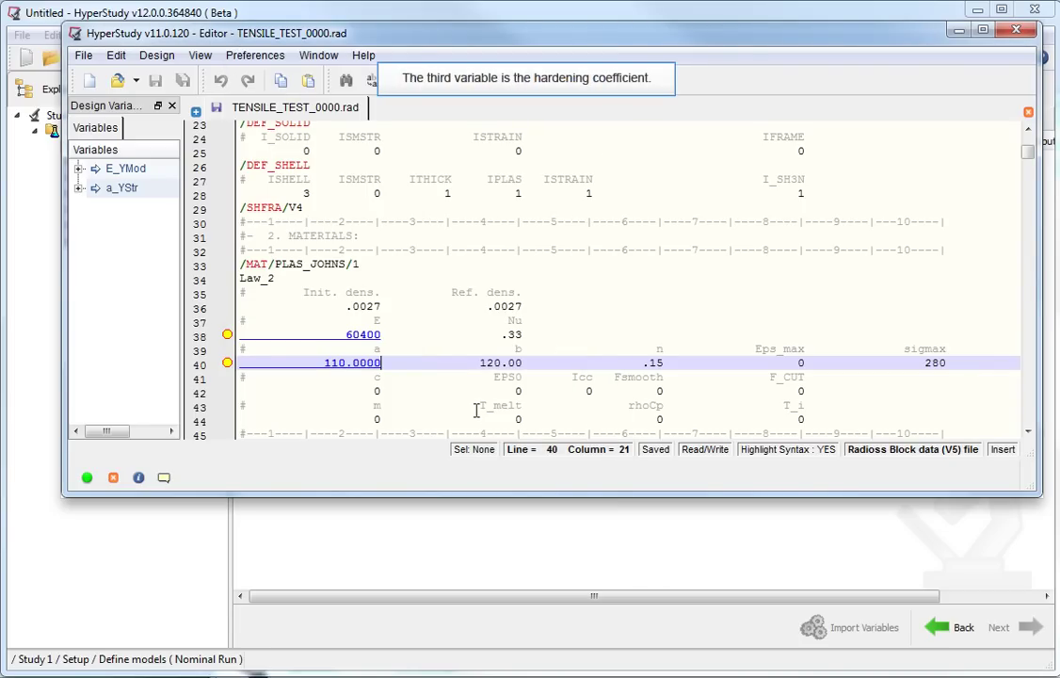
Create a design variable named b_HCoef from the full-width hardening coefficient field under b in the material card
drag(522, 362, 381, 365)
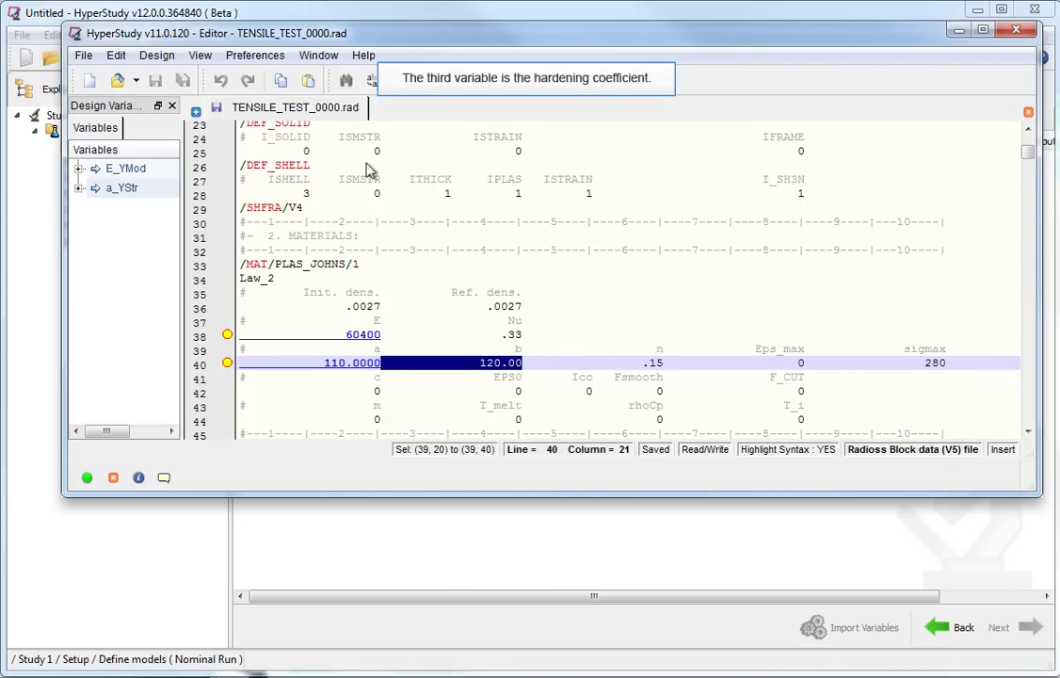
right_click(414, 372)
click(497, 580)
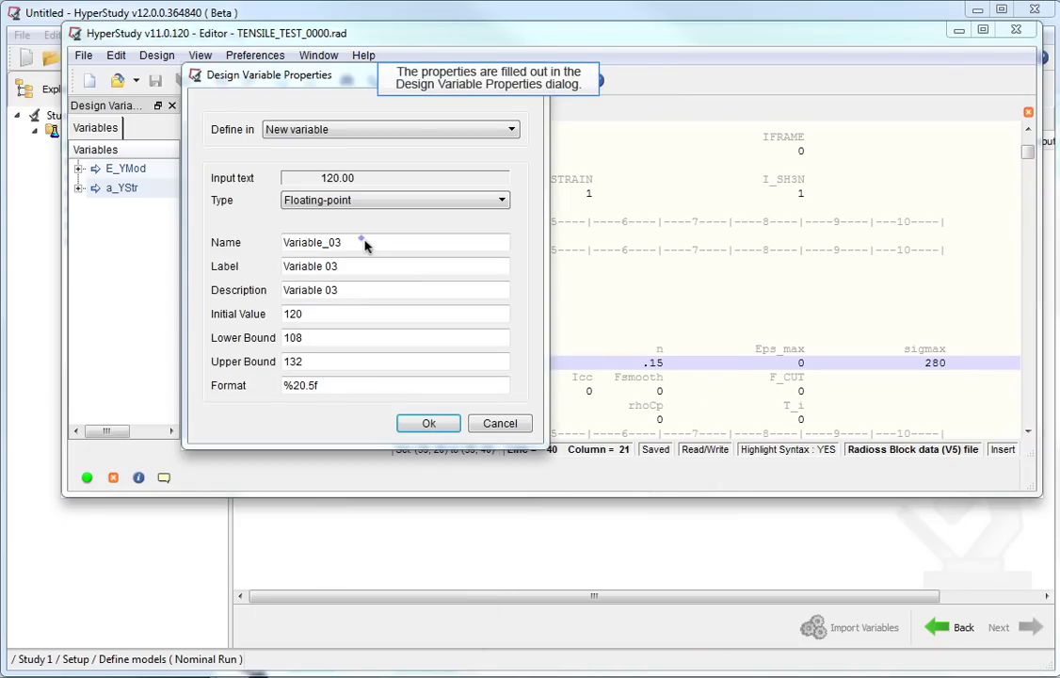
drag(367, 242, 275, 242)
text(b_H)
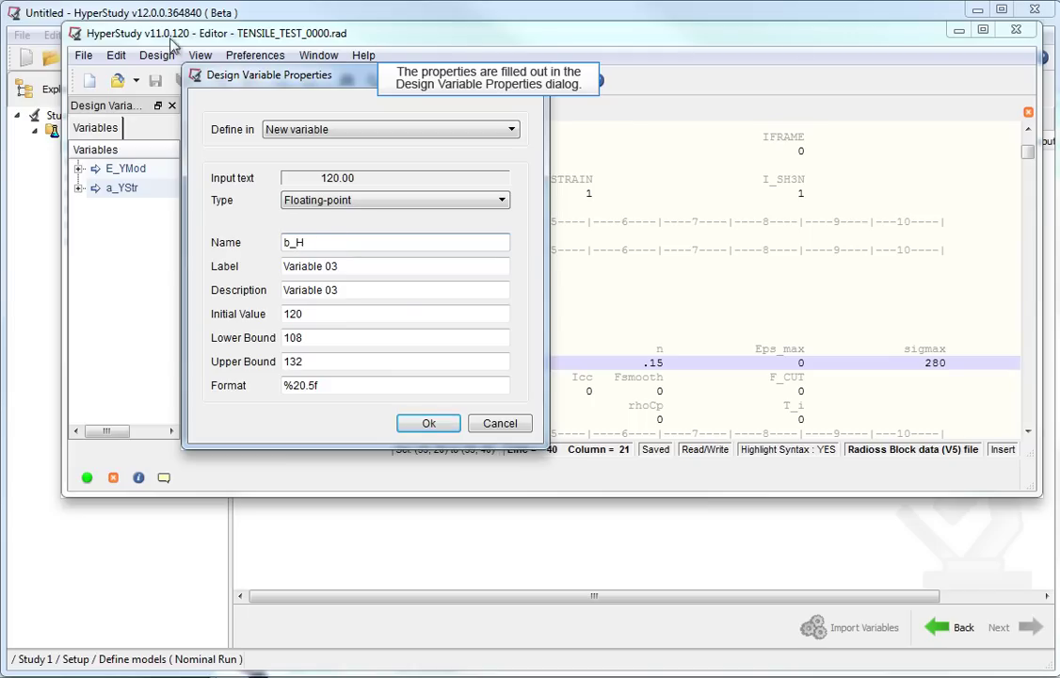
text(Coef)
Give the b_HCoef variable a lower bound of 100 and an upper bound of 160
click(319, 337)
key(BackSpace)
text(0)
key(Tab)
text(160)
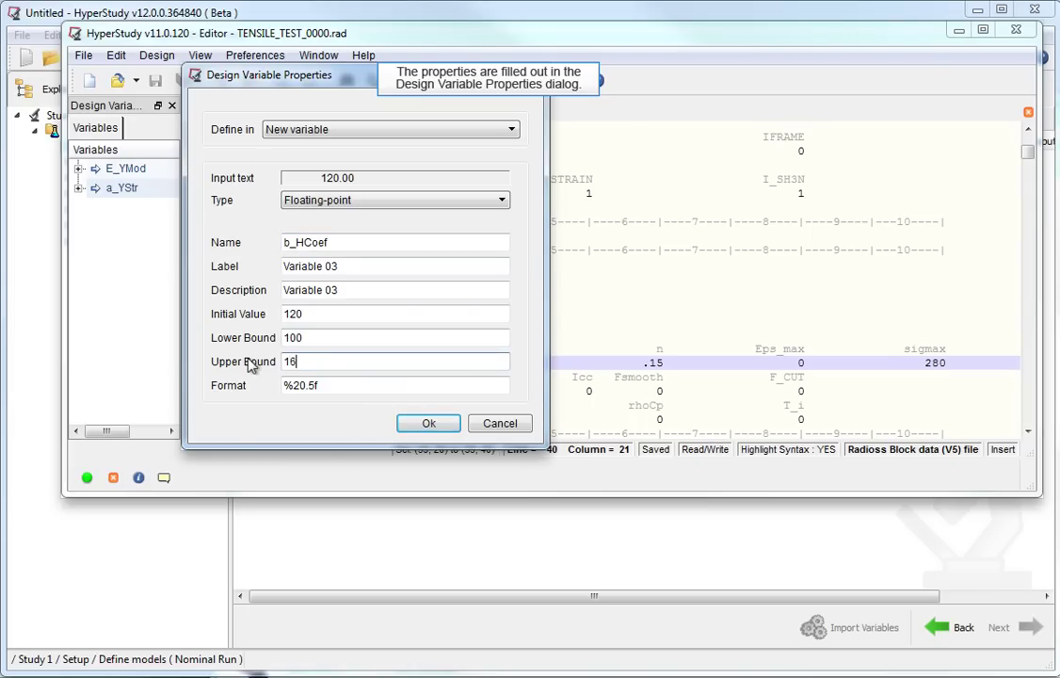
click(414, 423)
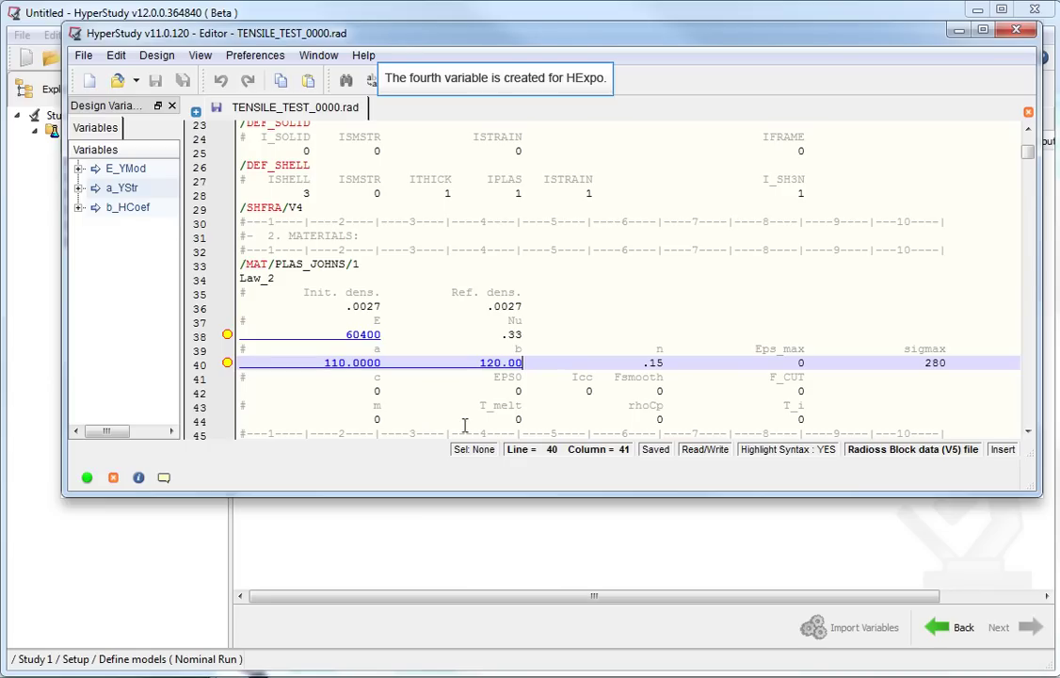
Create a design variable named n_HExp from the full-width field under n in the material card
drag(664, 362, 522, 364)
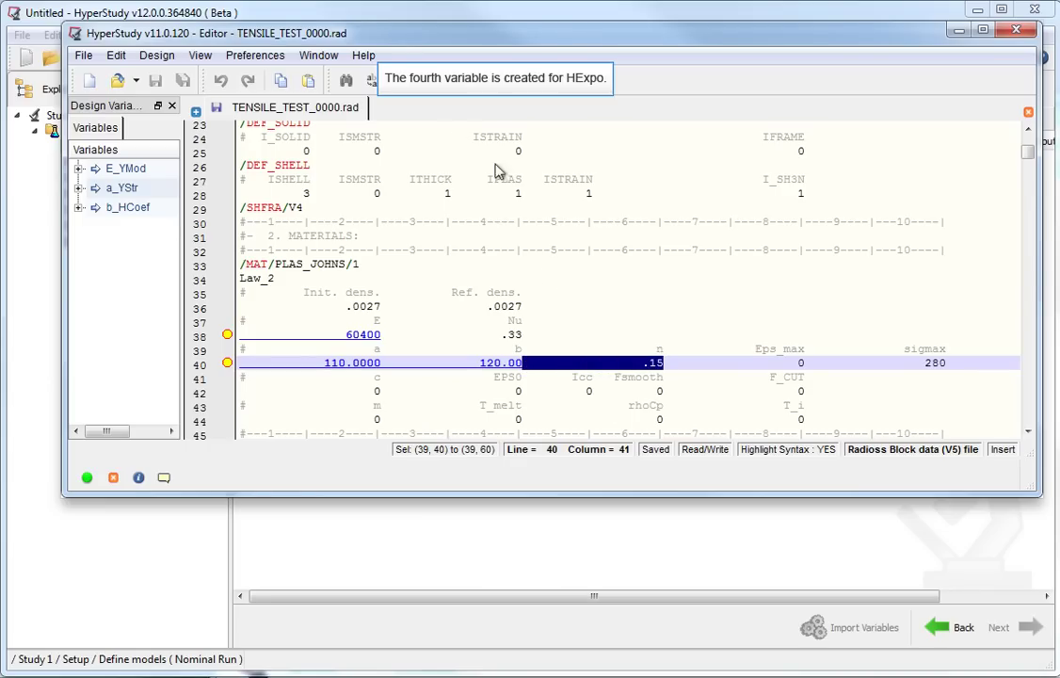
right_click(551, 363)
click(641, 584)
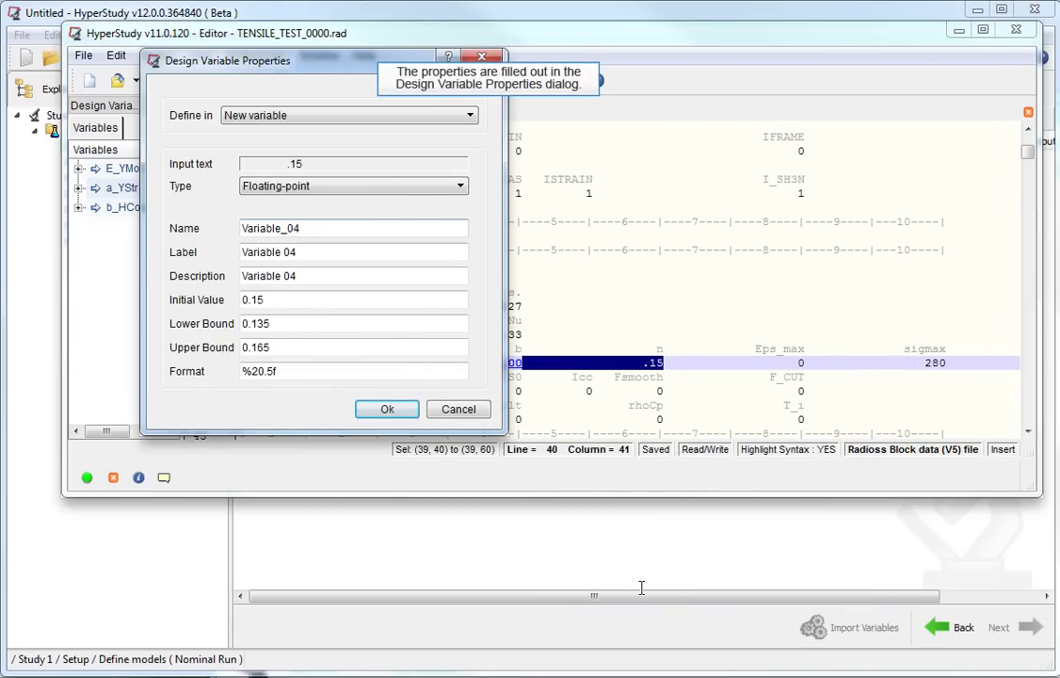
drag(309, 228, 198, 226)
text(n_HEx)
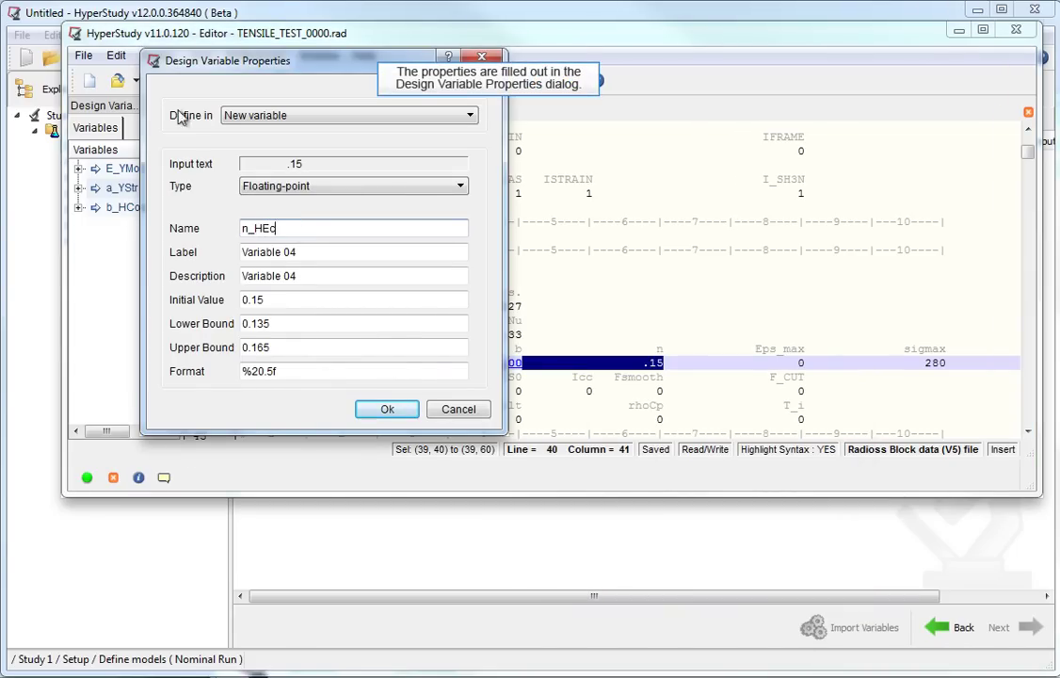
text(p)
Give the n_HExp variable a lower bound of 0.1 and an upper bound of 0.3
click(282, 323)
key(BackSpace)
key(BackSpace)
double_click(265, 346)
text(2)
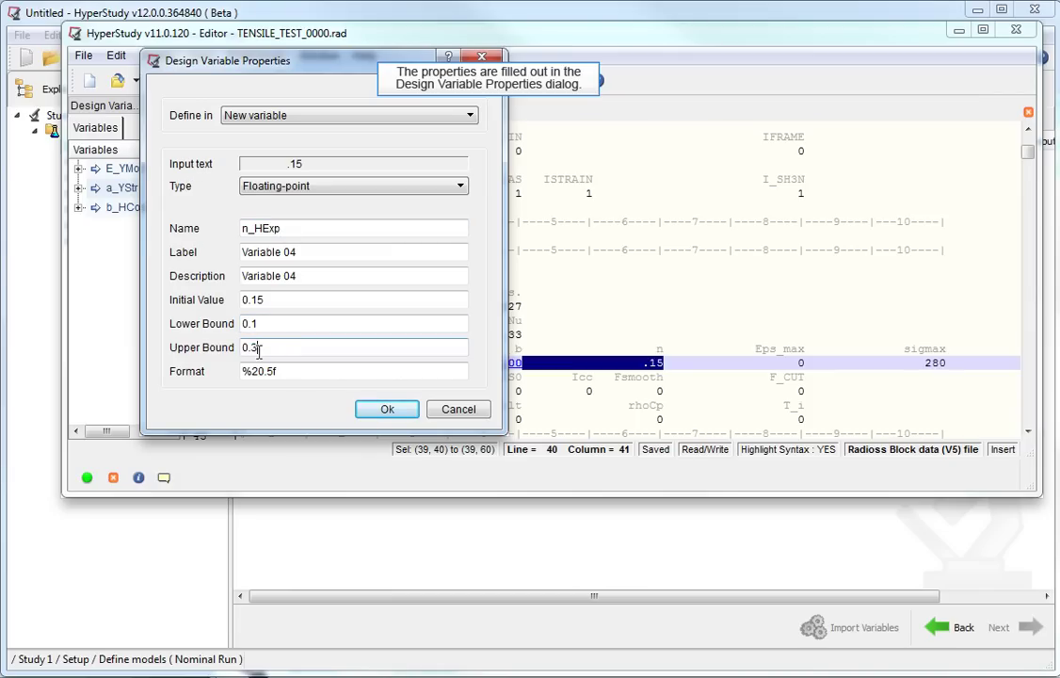
click(386, 409)
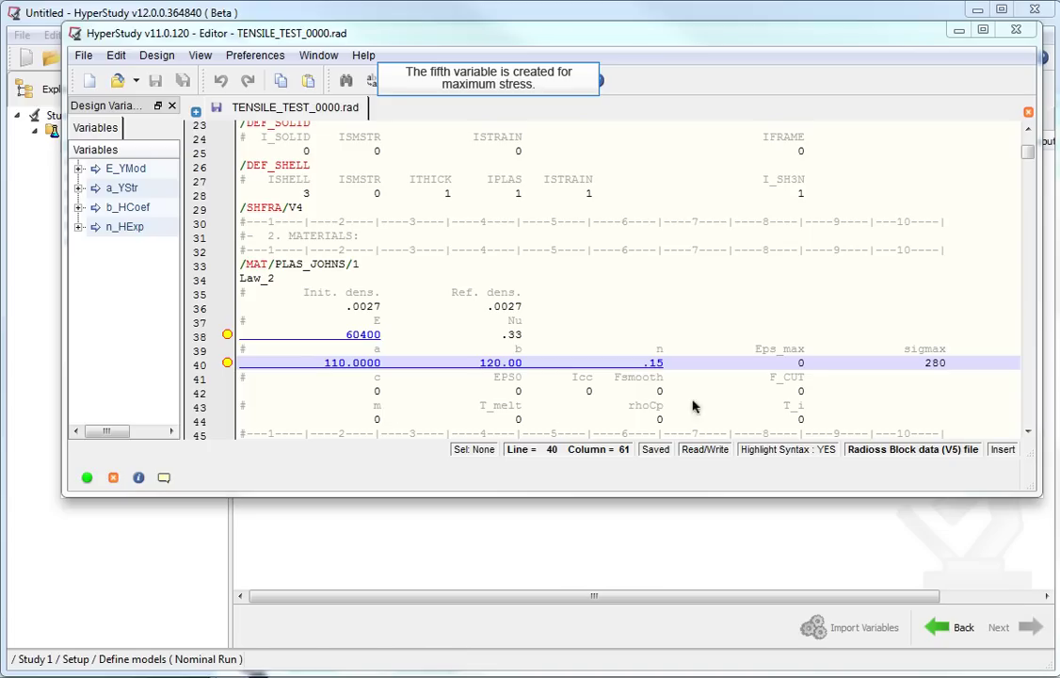
Create a design variable named SigmaMax from the full-width field under sigmax in the material card
drag(946, 363, 805, 364)
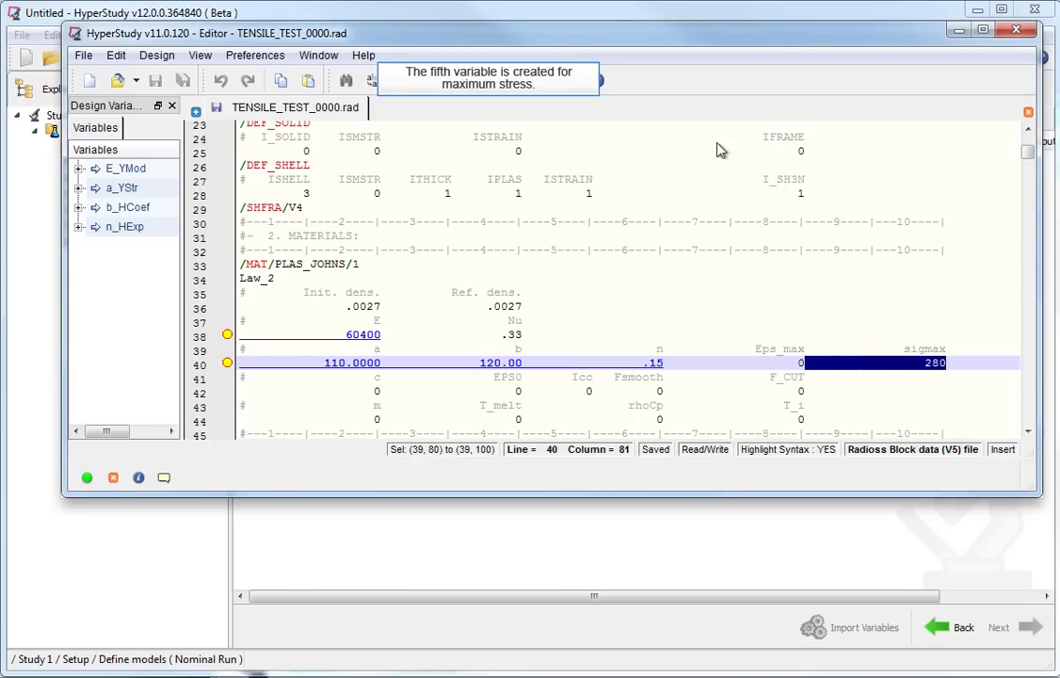
right_click(834, 364)
click(890, 580)
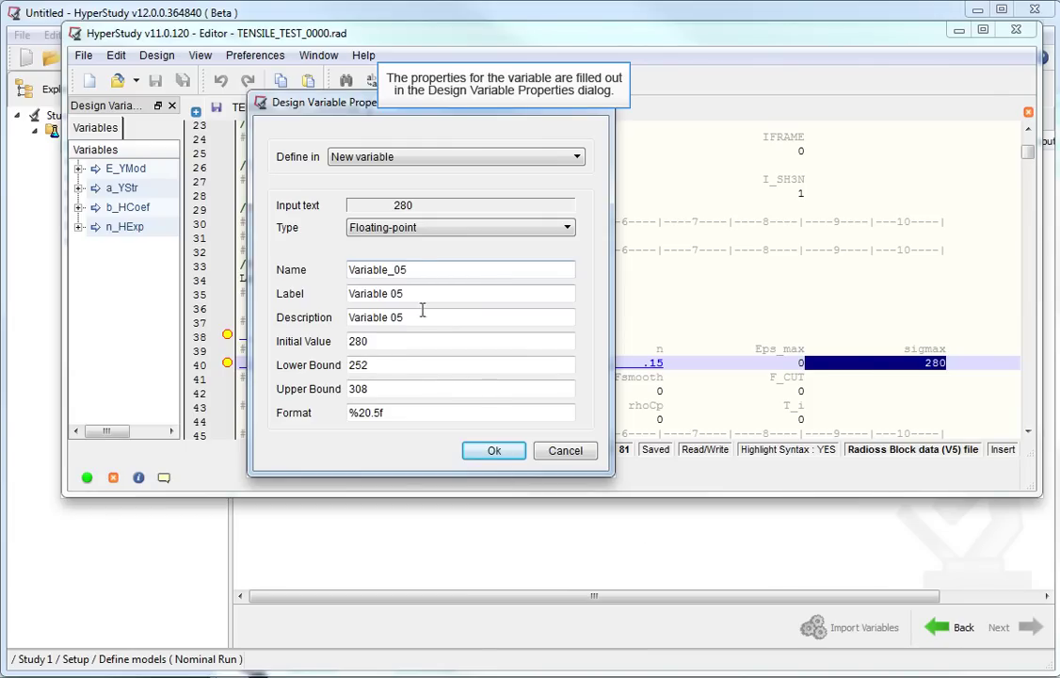
drag(421, 271, 310, 269)
text(Sigm)
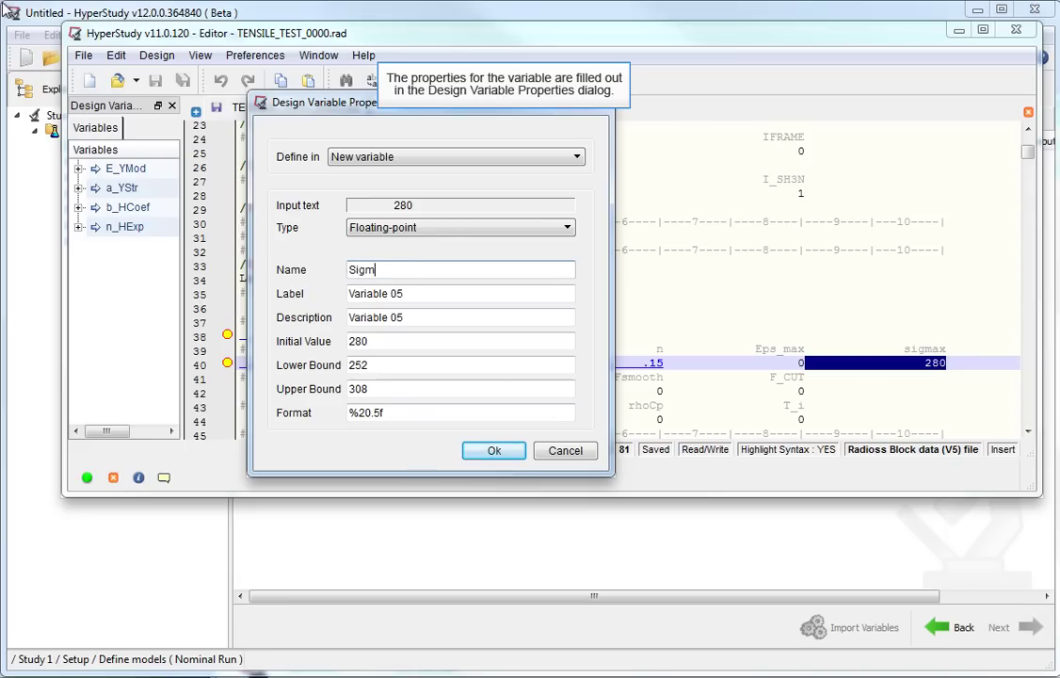
text(aMax)
Give the SigmaMax variable a lower bound of 250 and an upper bound of 290
click(384, 364)
key(BackSpace)
text(0)
double_click(385, 388)
text(290)
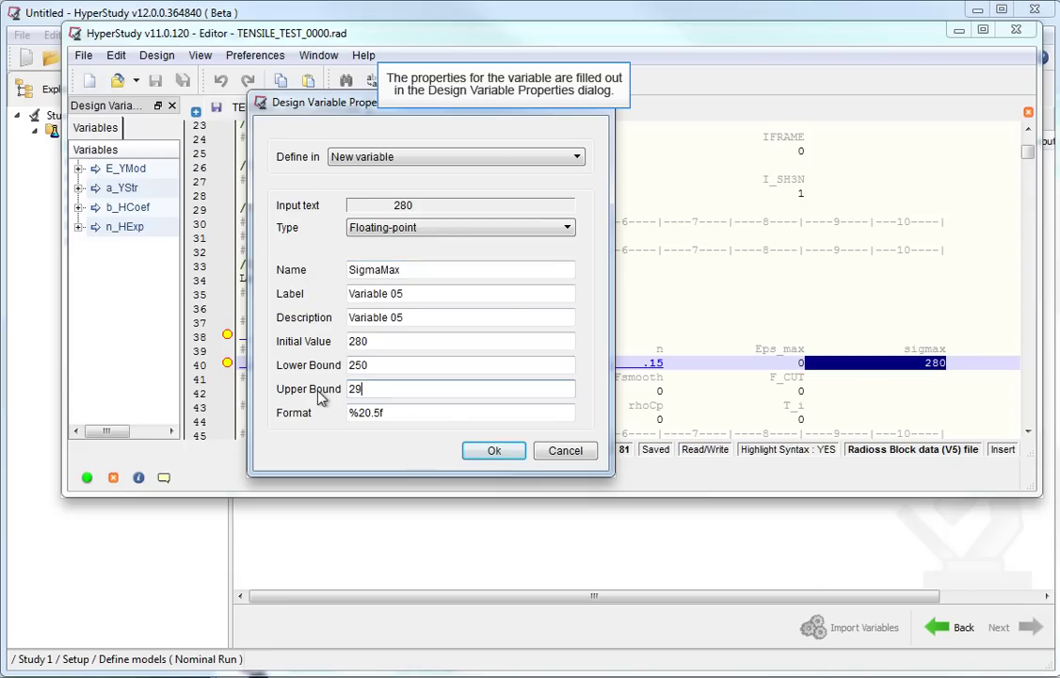
click(494, 451)
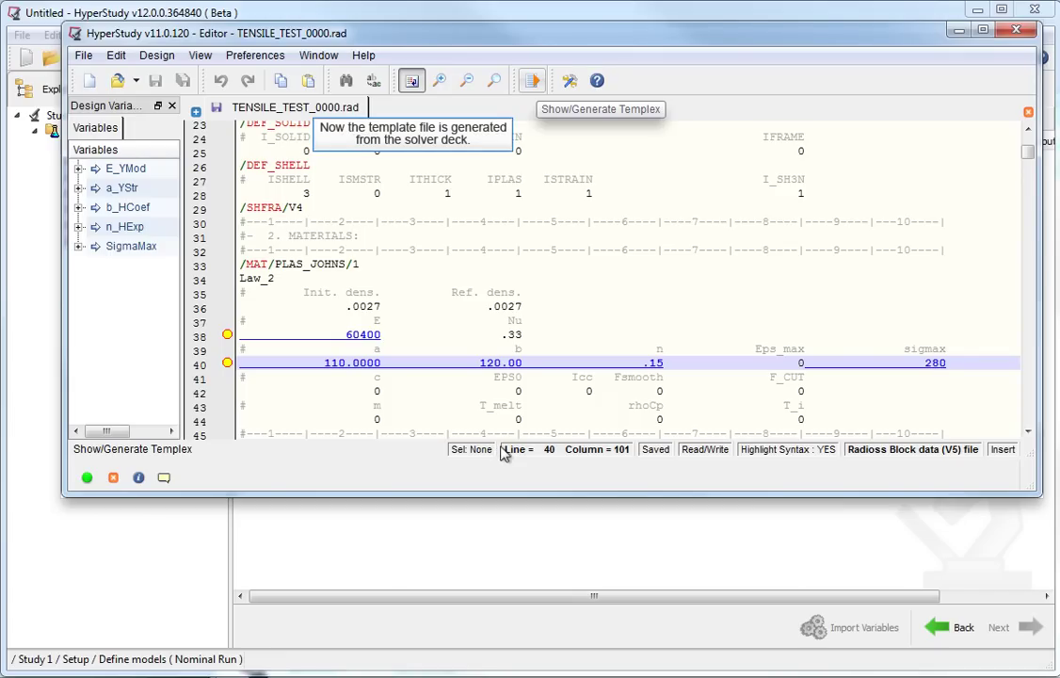
Generate the template from the solver deck, save it as TENSILE_TEST_0000.tpl in C:/HW/HSt/, and quit the editor
click(535, 85)
click(542, 284)
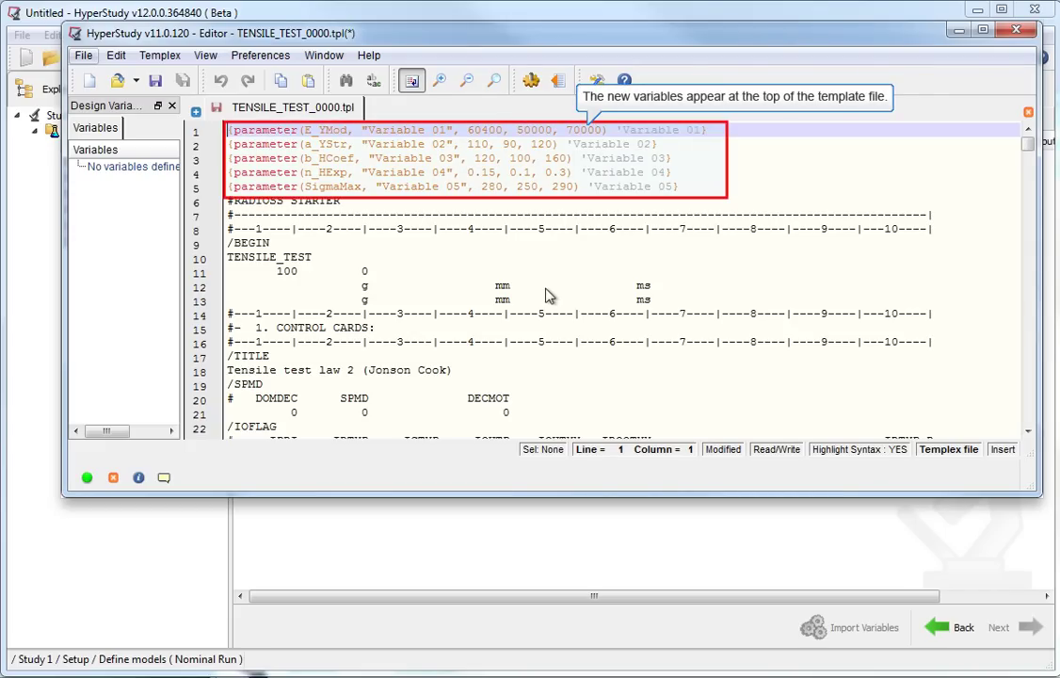
click(87, 56)
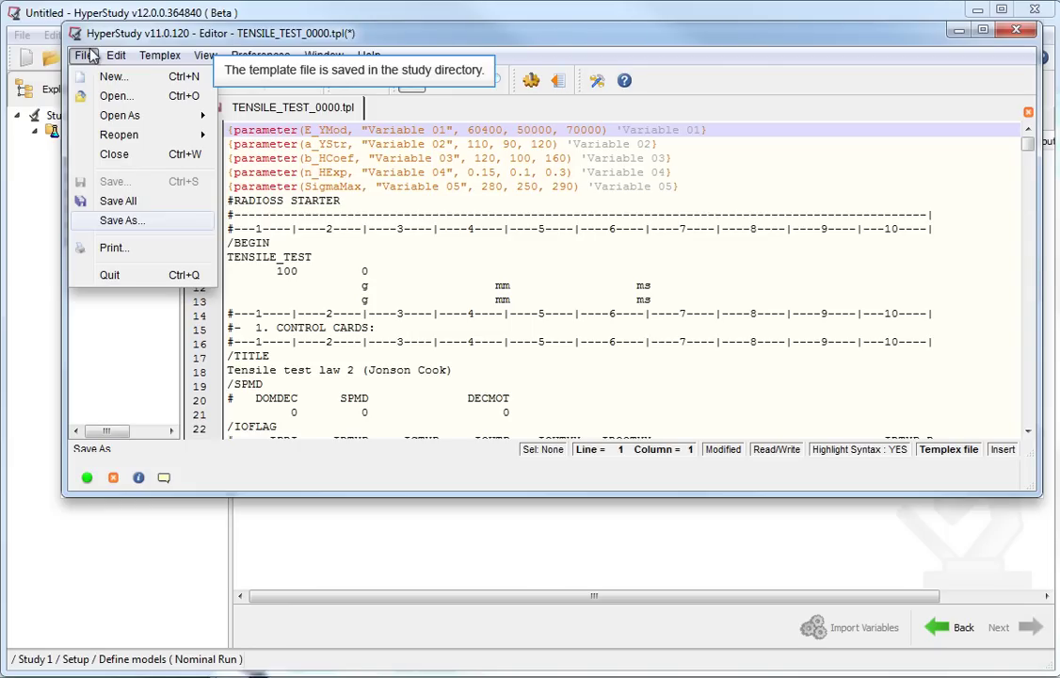
click(120, 219)
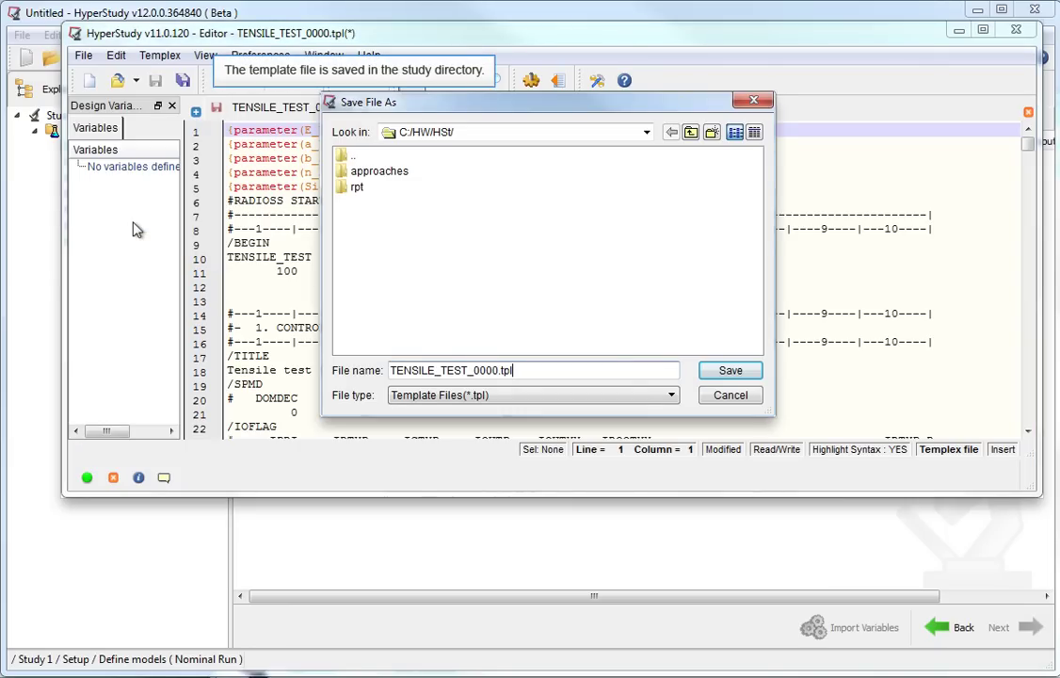
click(730, 370)
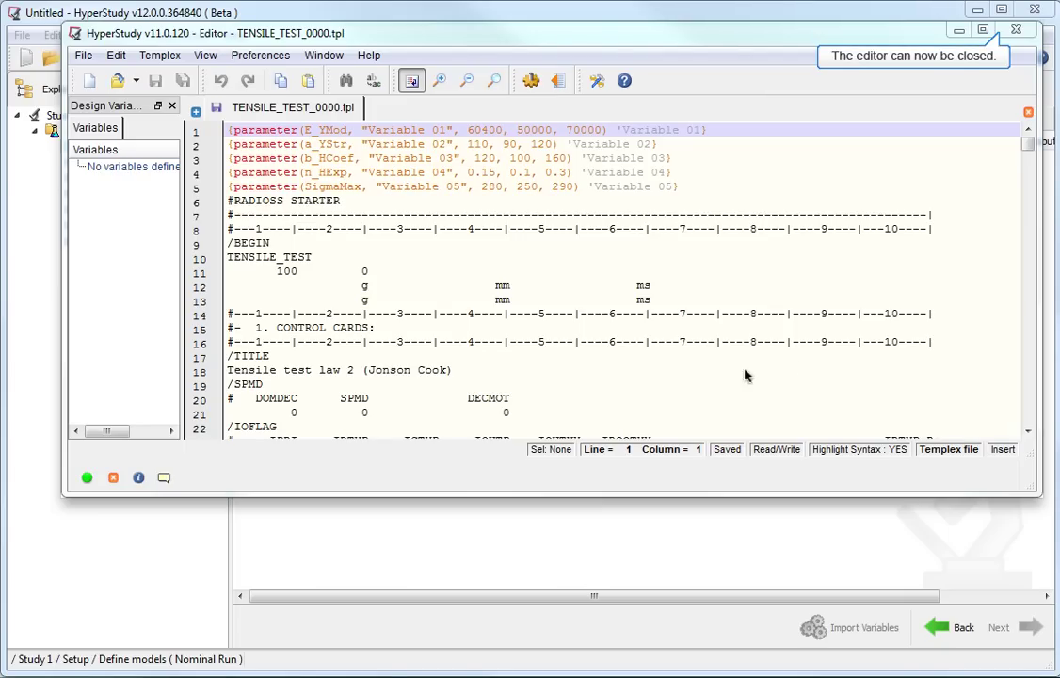
click(1016, 30)
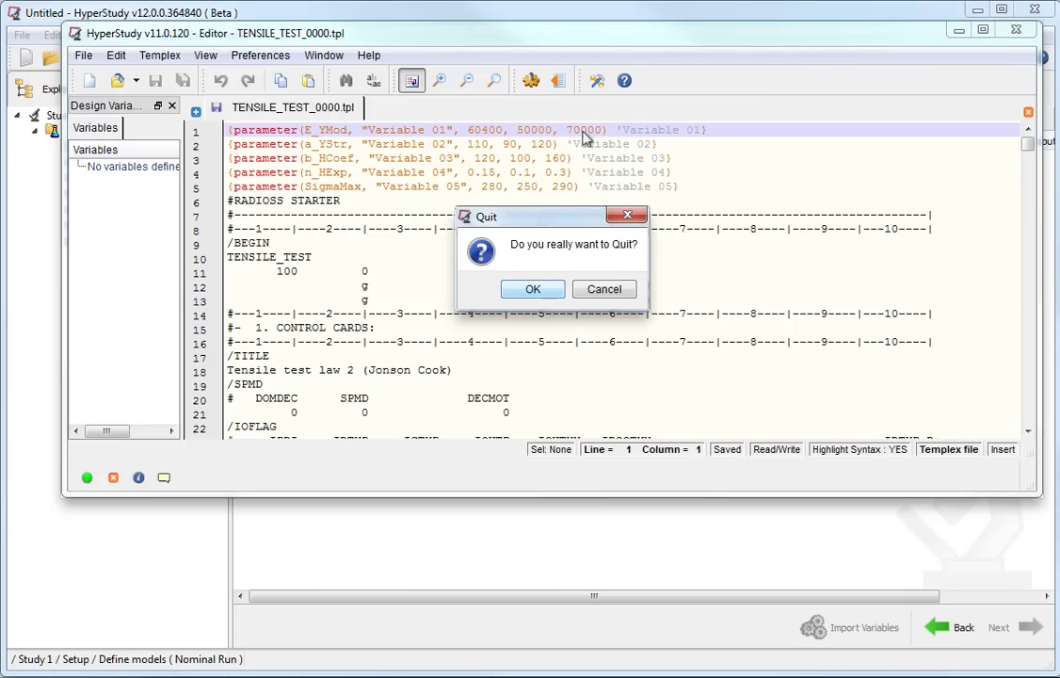
click(529, 290)
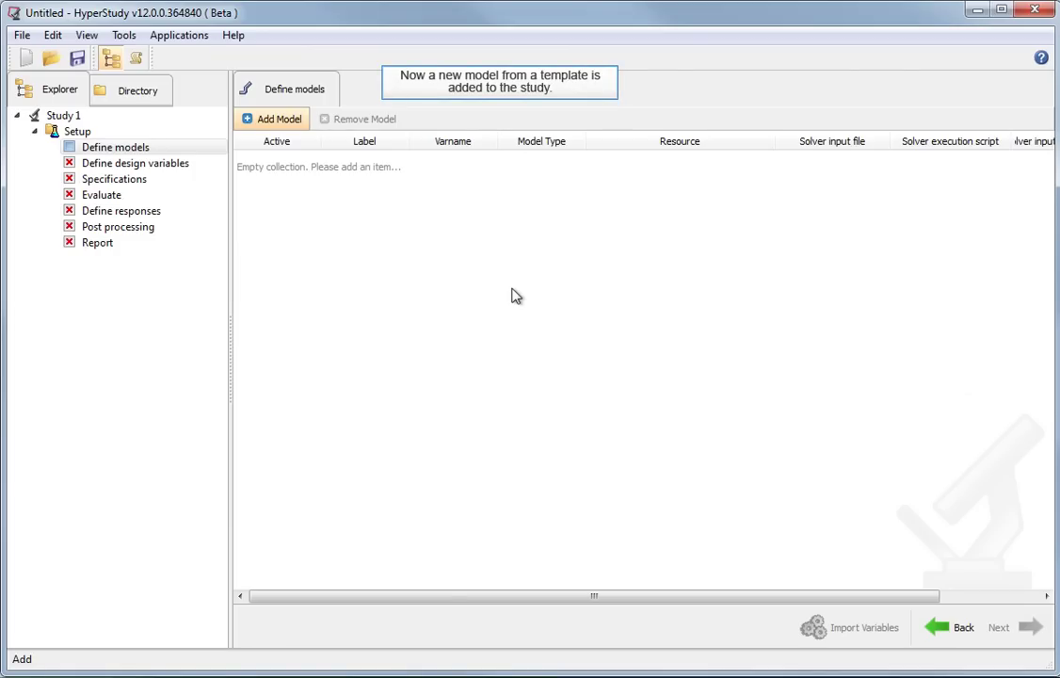
Add a model of type Template to the study, keeping the label Model 1 and varname m_1
click(272, 121)
click(488, 366)
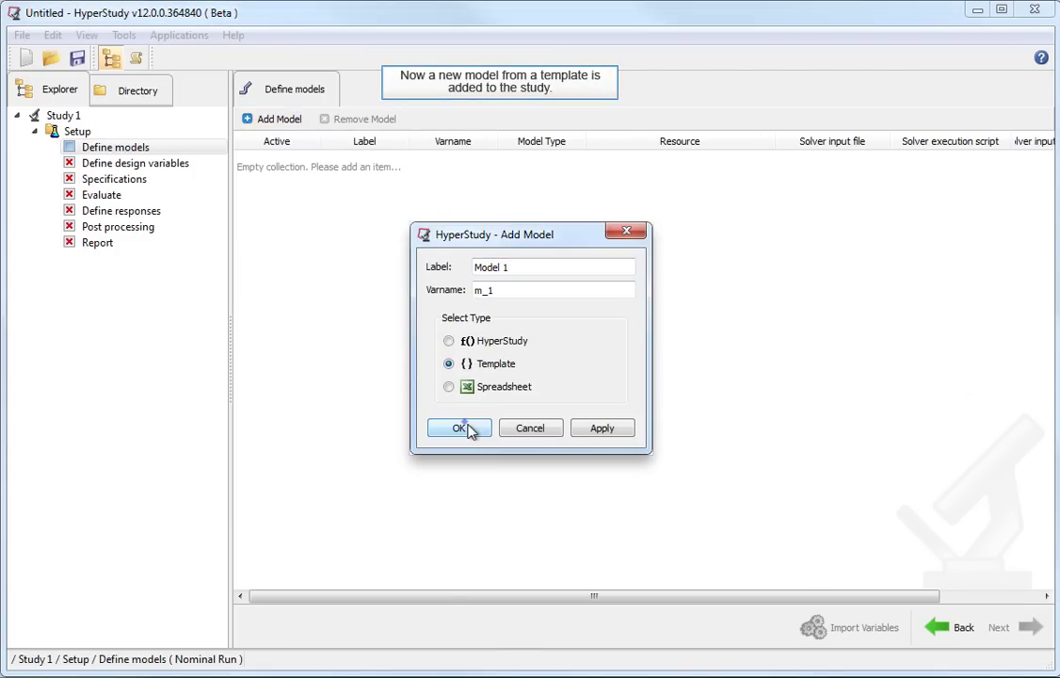
click(461, 429)
Load TENSILE_TEST_0000.tpl as the model's resource and set its solver input file to TESILE_TEST_0000.rad
click(778, 162)
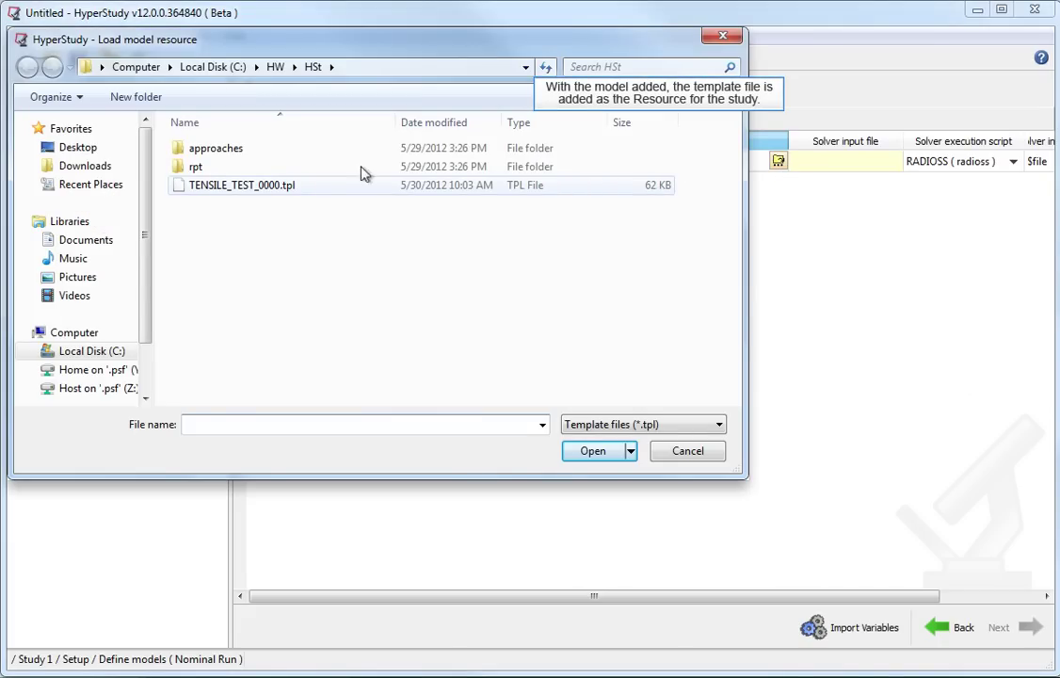
double_click(264, 188)
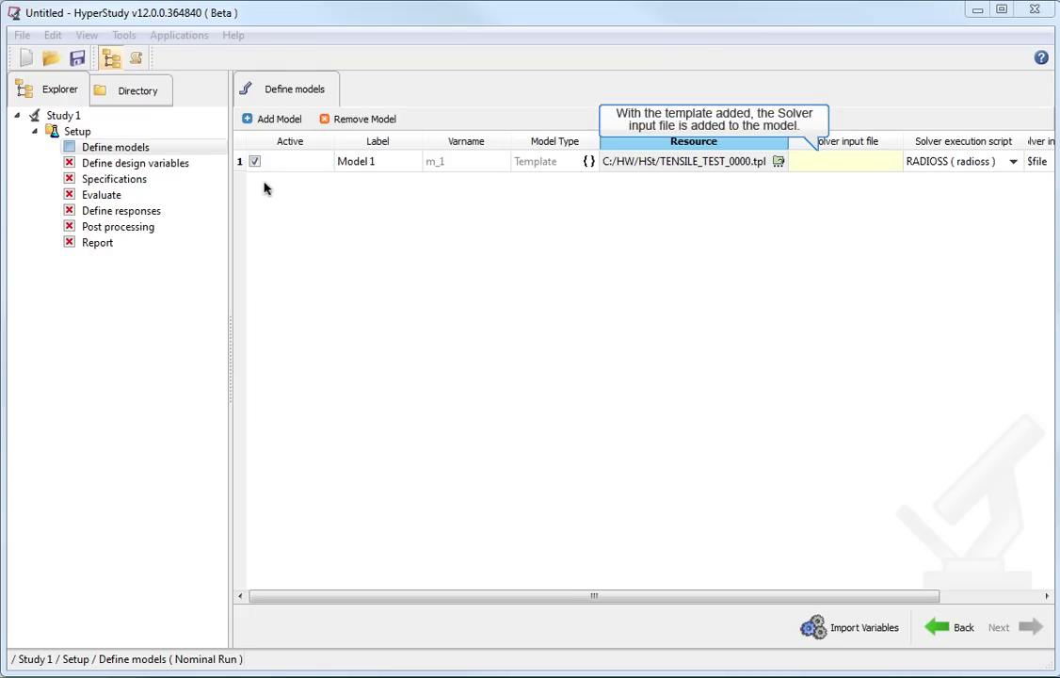
click(828, 165)
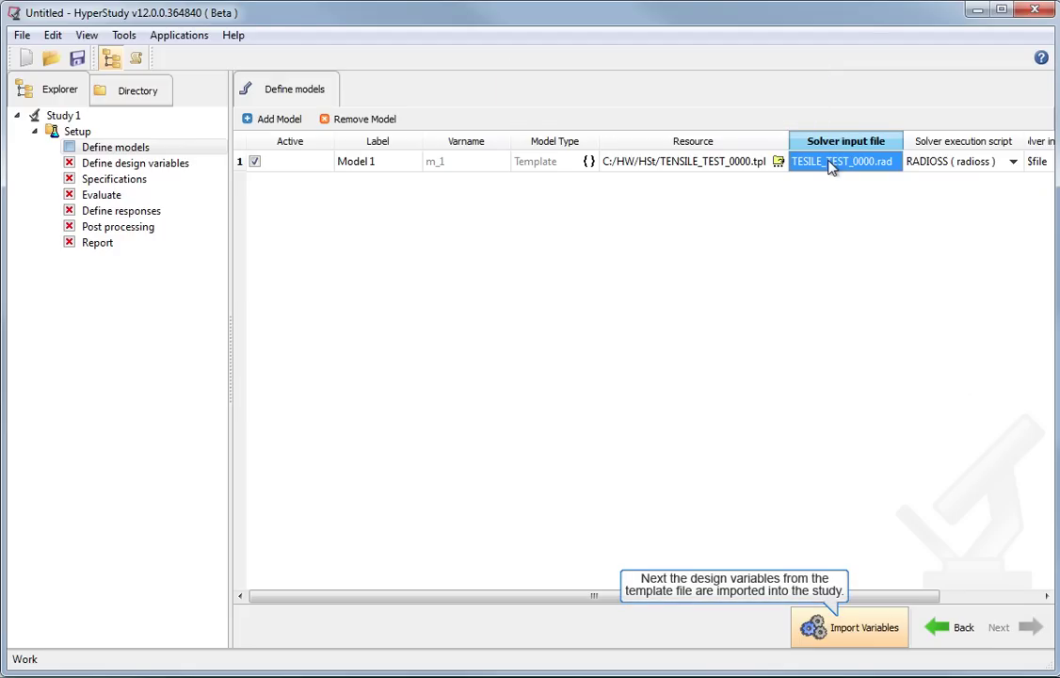
Import the design variables from the template model and proceed past their definitions to the run specifications
click(847, 627)
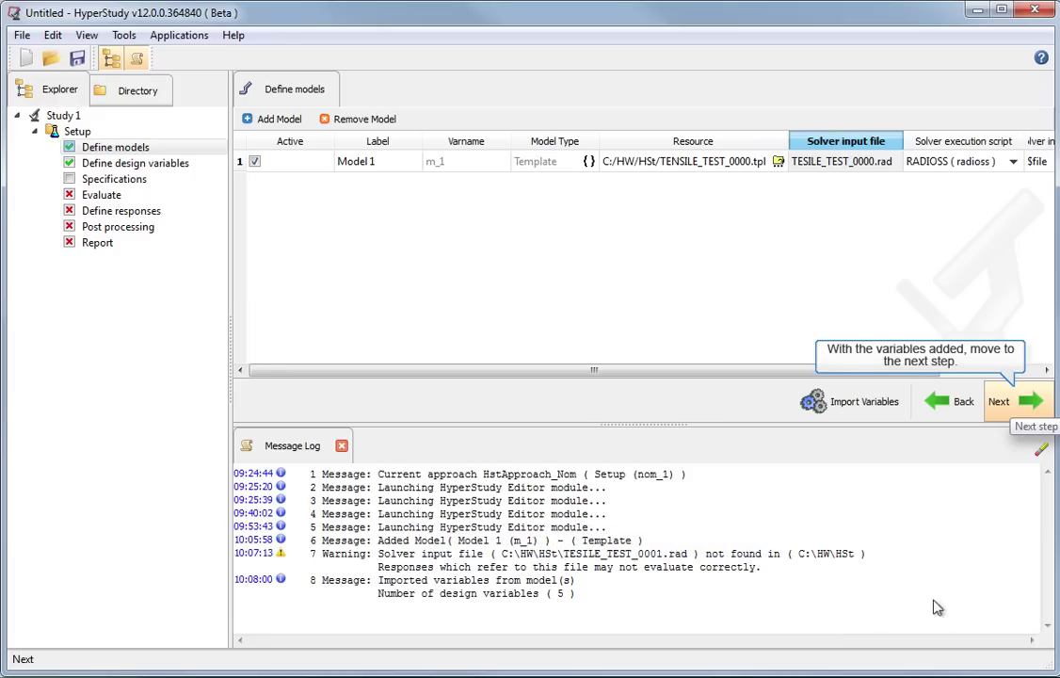
click(1010, 404)
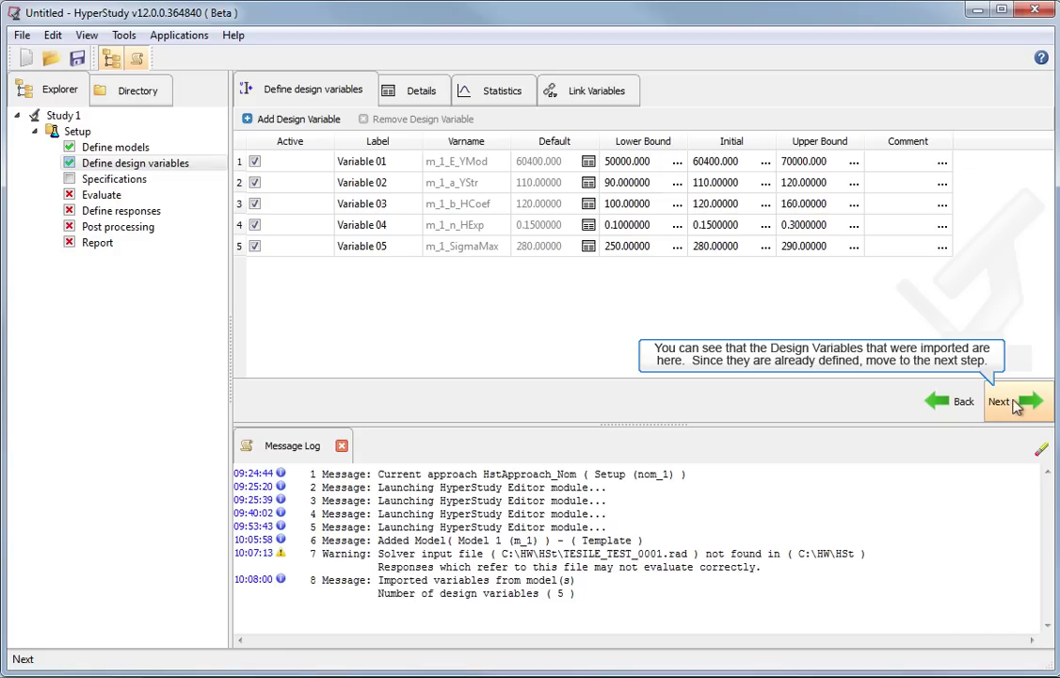
click(1012, 405)
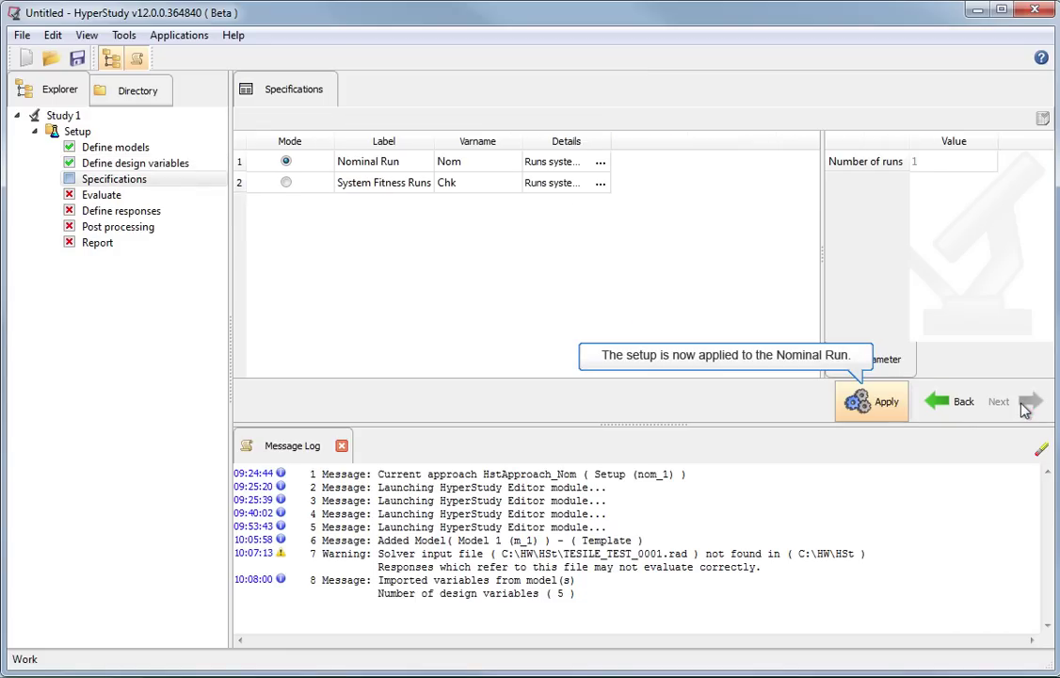
Apply the Nominal Run specification and evaluate the run with the write, execute and extract tasks
click(860, 403)
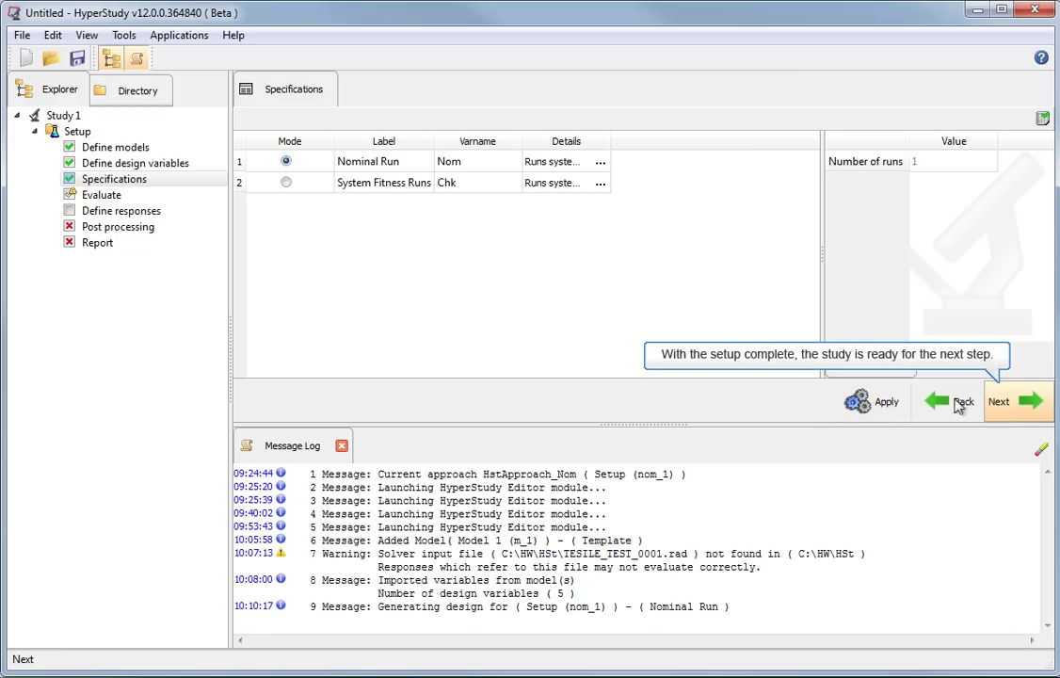
click(1030, 403)
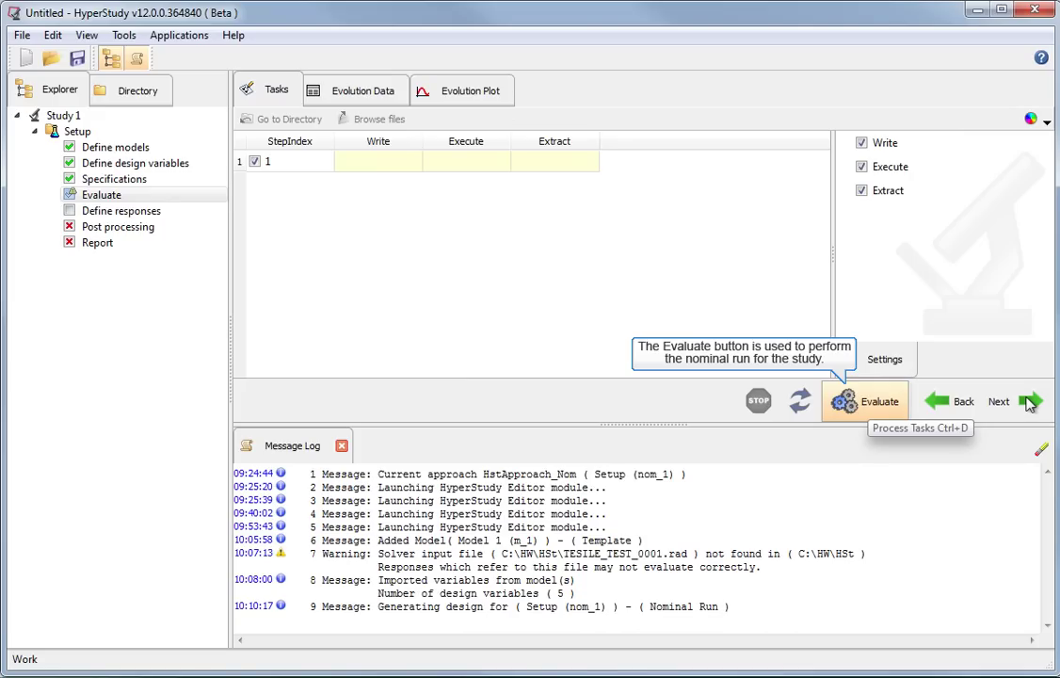
click(848, 404)
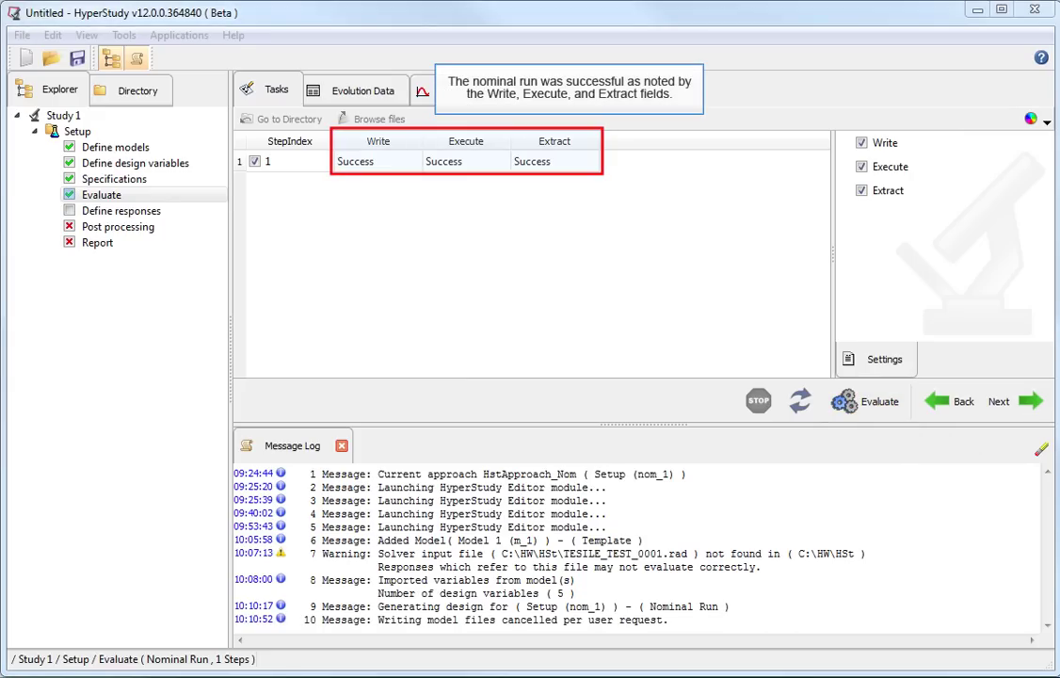
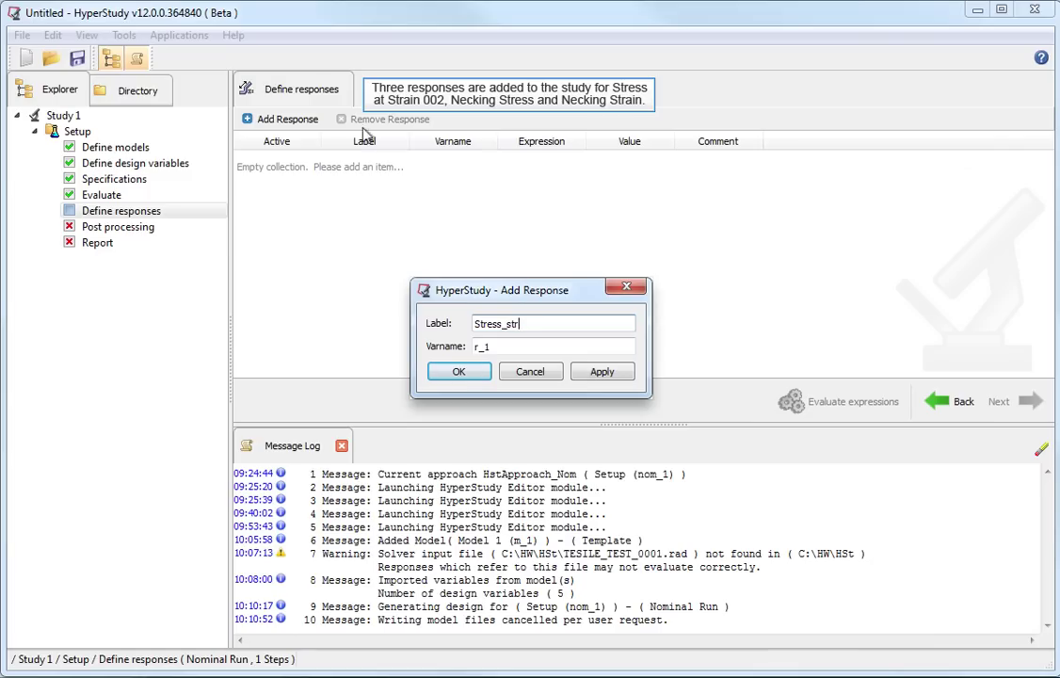
Add three responses labelled Stress_str002, NeckingStress and NeckingStrain
click(595, 373)
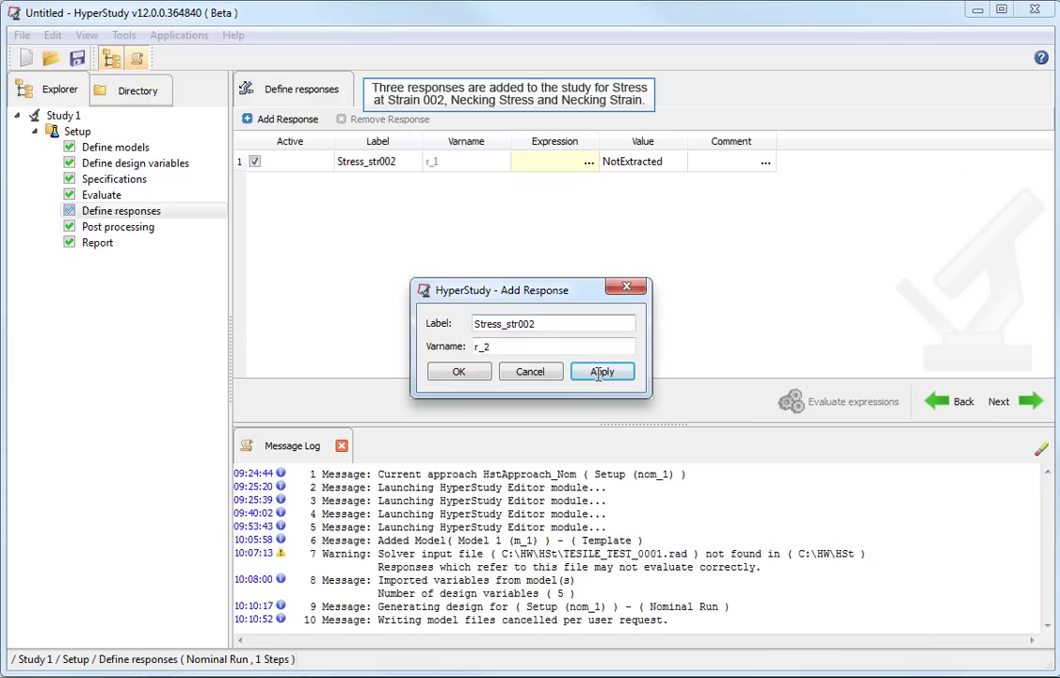
double_click(544, 324)
text(NeckingStress)
click(595, 372)
double_click(555, 324)
text(NeckingStrain)
click(462, 372)
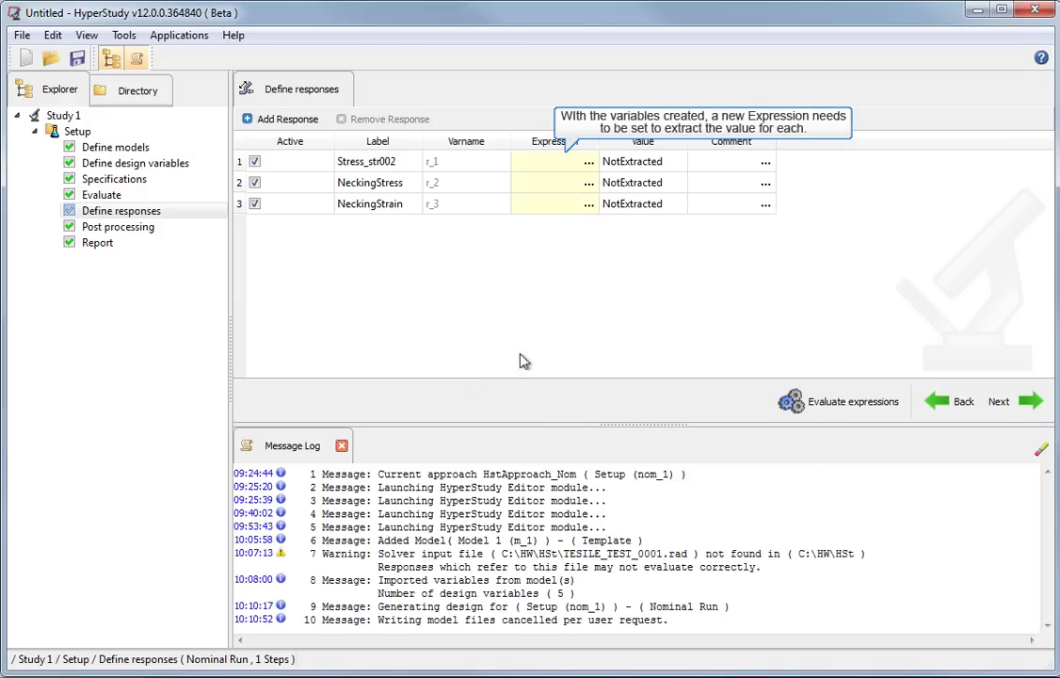
Add a solver output file source in the expression builder of the Stress_str002 response
click(587, 162)
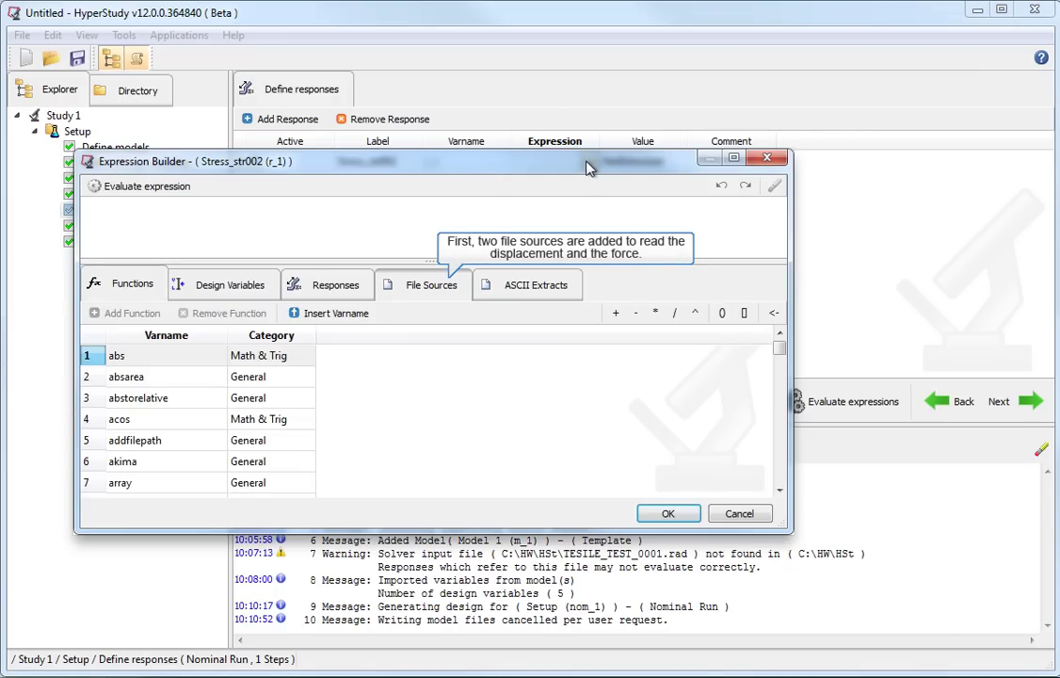
click(438, 291)
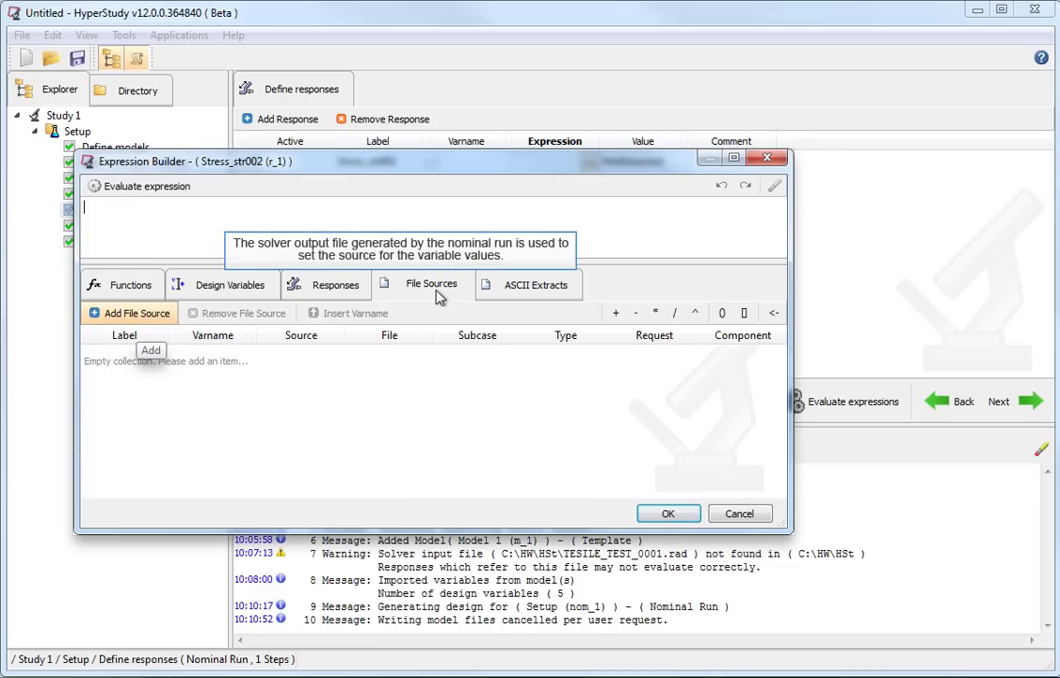
click(128, 315)
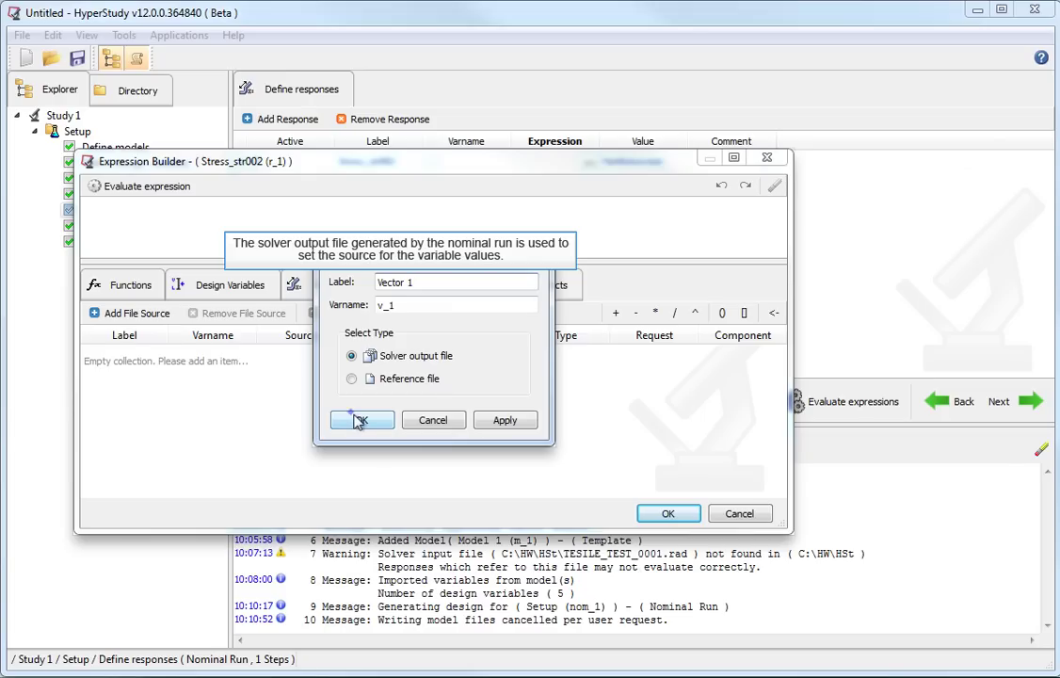
click(360, 421)
drag(794, 438, 899, 440)
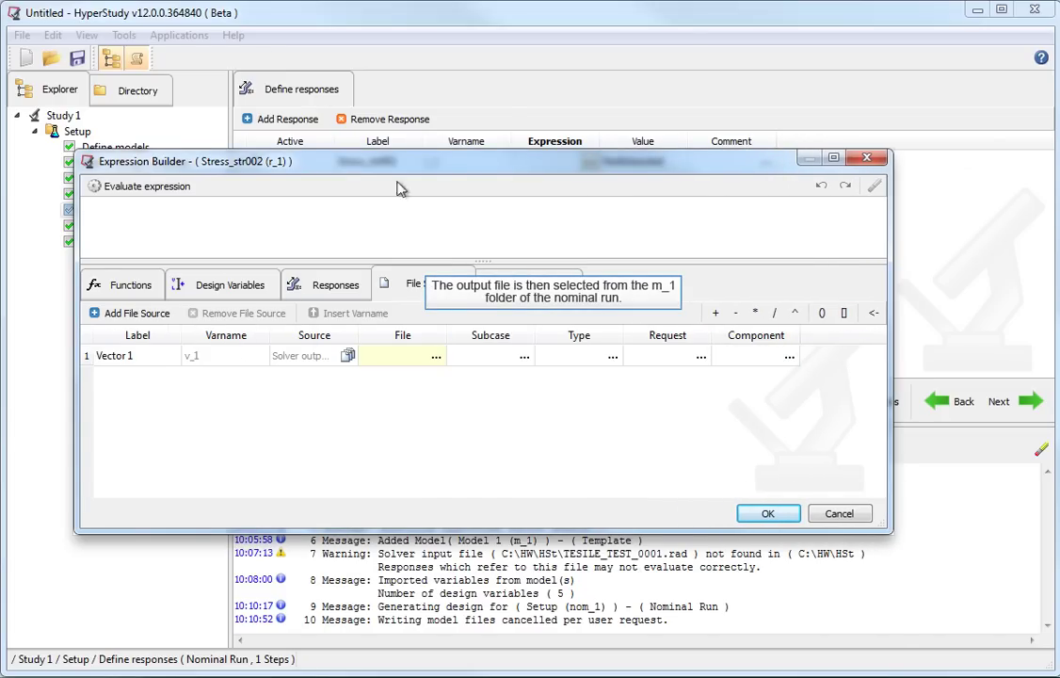
Point Vector 1 to TENSILE_TESTT01 in the nominal run's m_1 folder, using type Node/Node 1, request 4 Node 1 and component DX-X Displacement
click(435, 358)
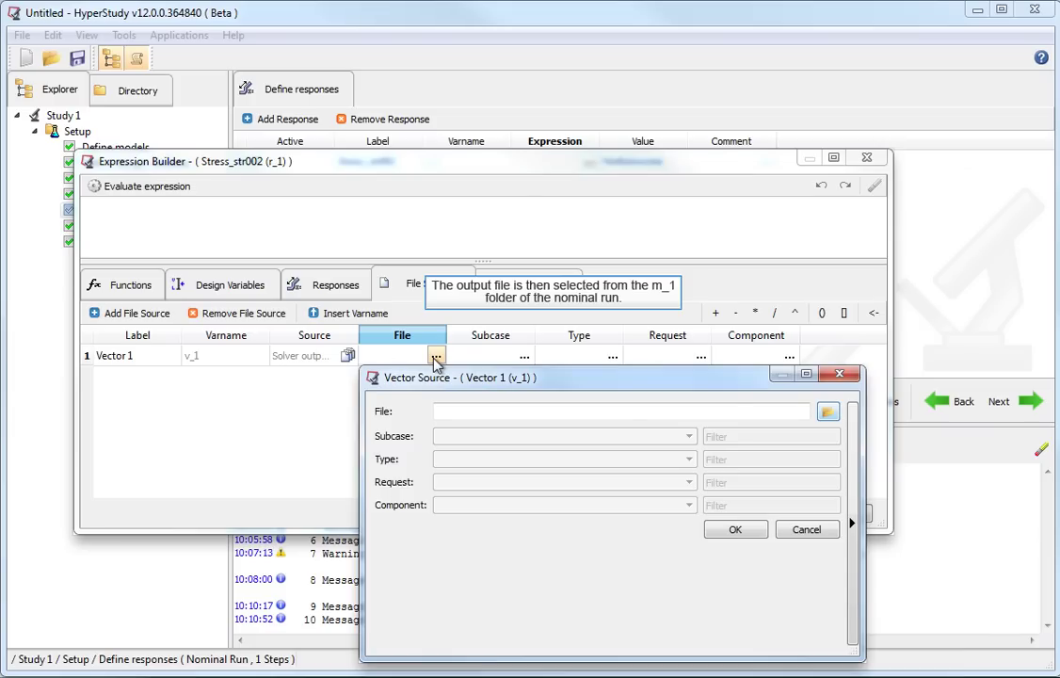
click(828, 411)
double_click(354, 280)
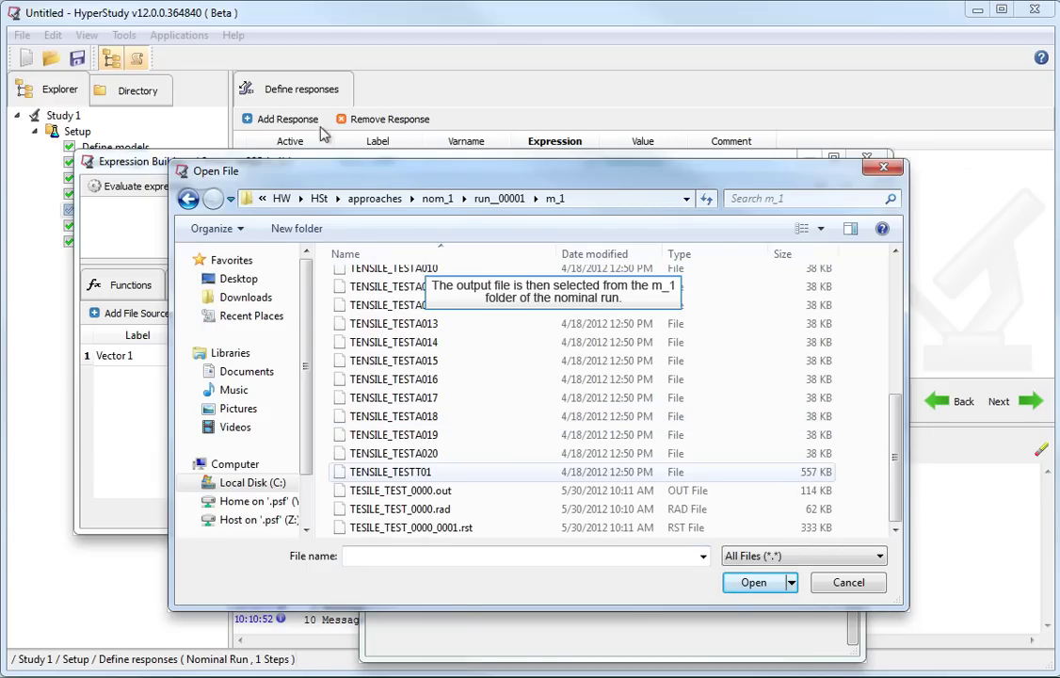
double_click(418, 474)
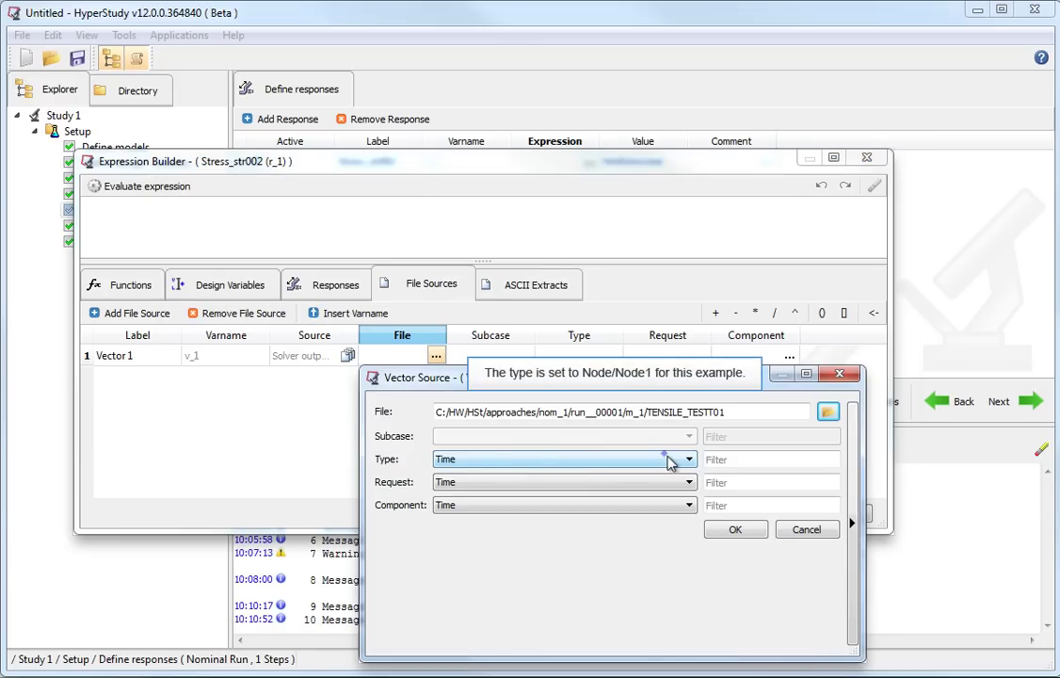
click(670, 461)
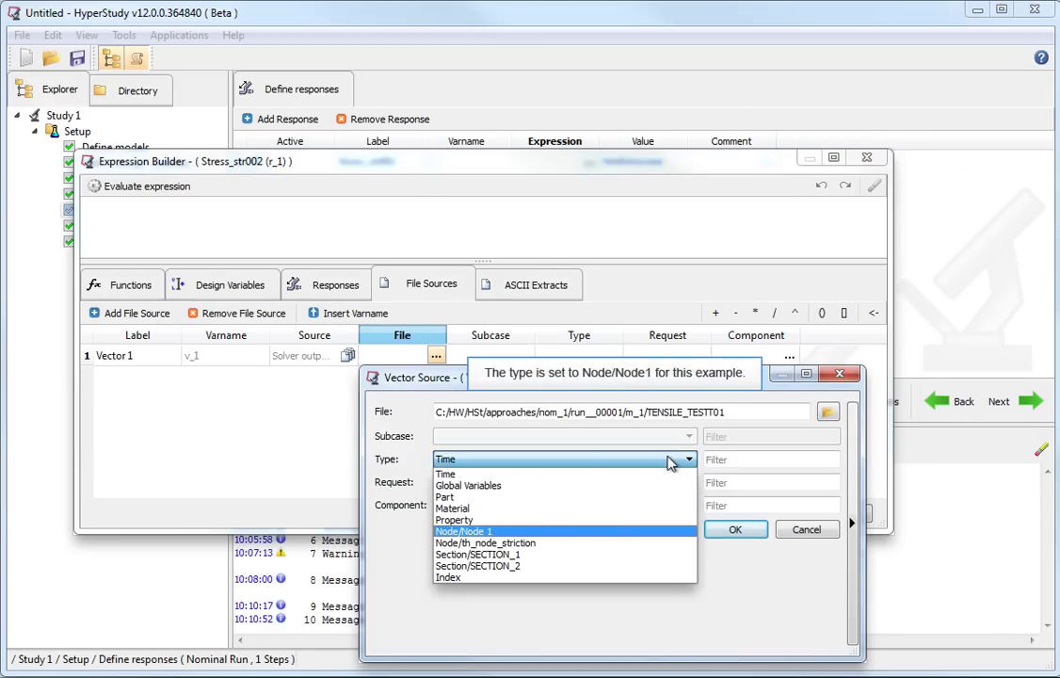
click(605, 533)
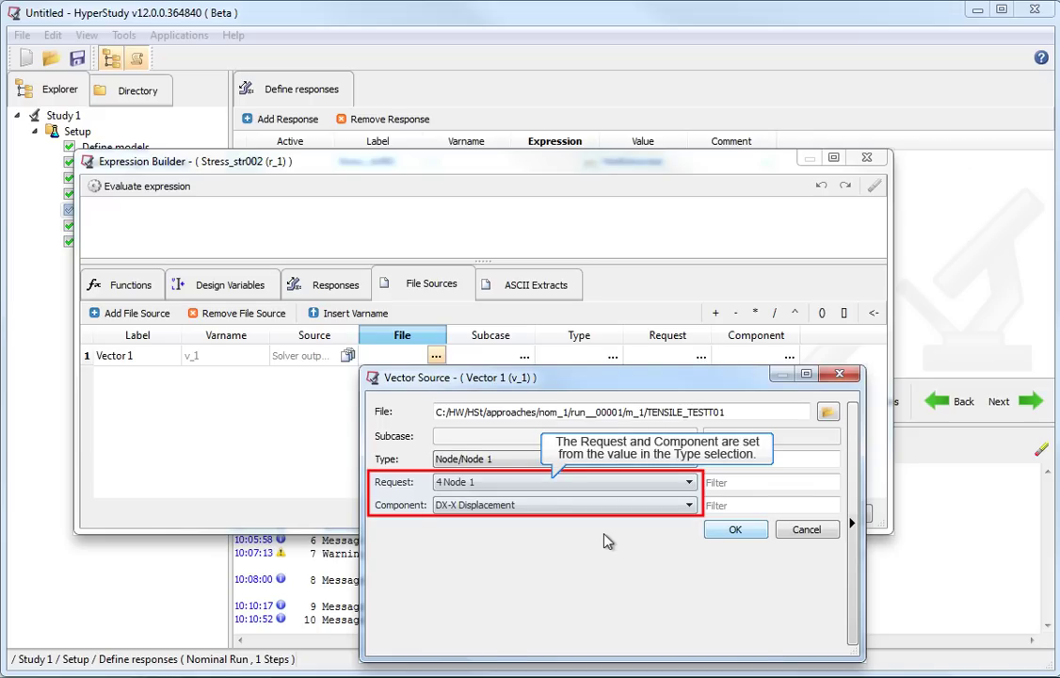
click(735, 530)
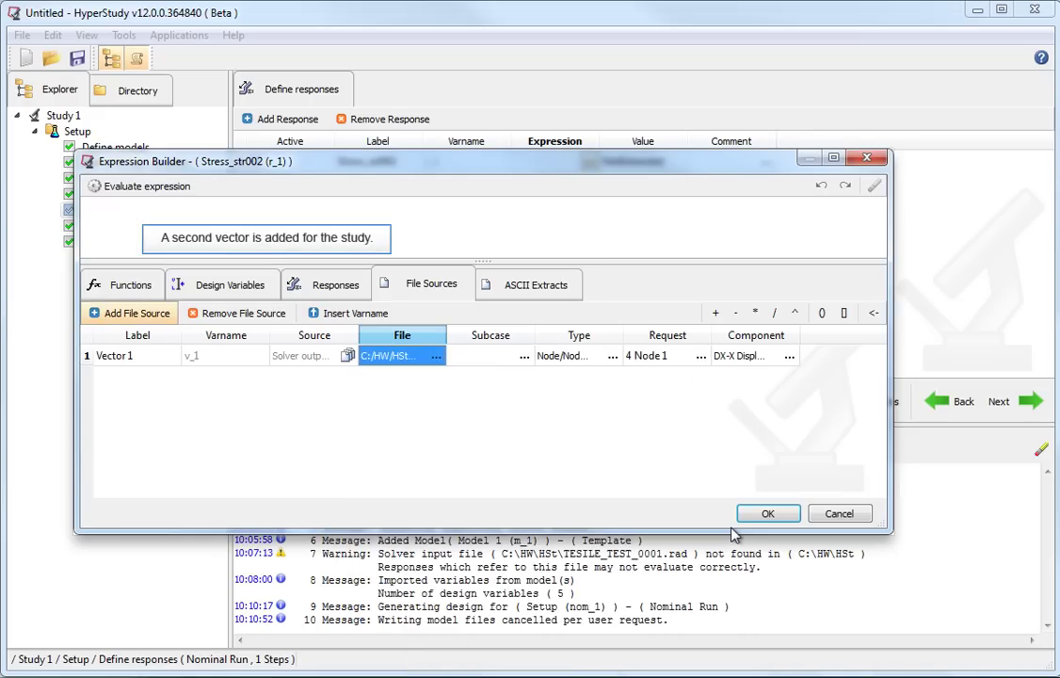
Add a second solver output file source below Vector 1
click(137, 312)
click(412, 419)
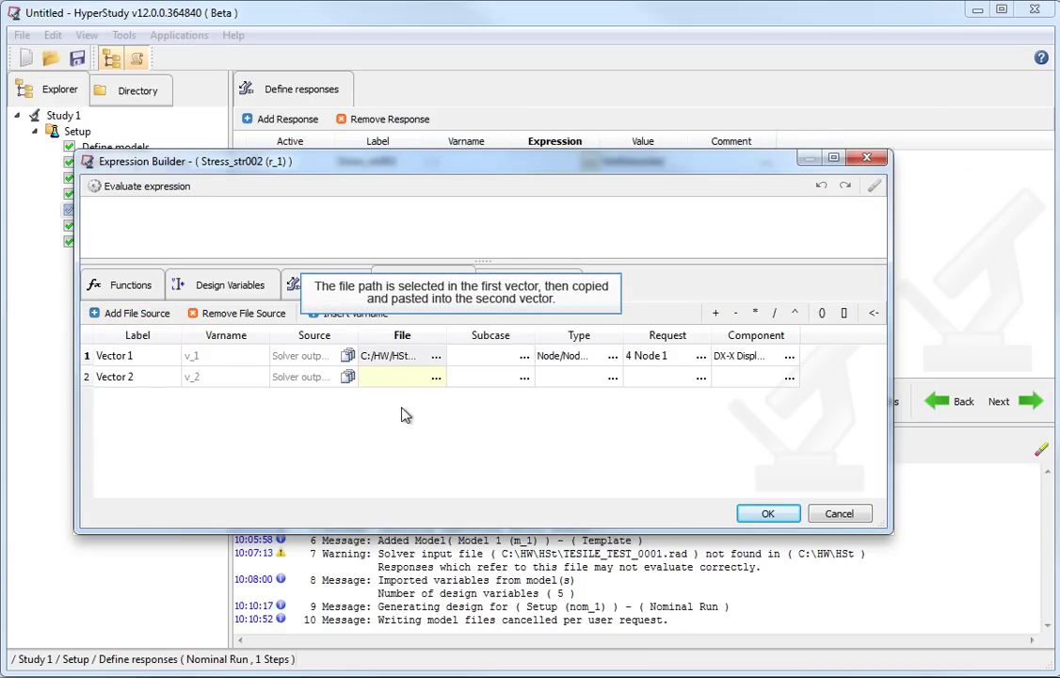
Point Vector 2 to Vector 1's file path, using type Section/SECTION_1, request 2 section 1 and component FT-Resultant Tangent Force, and accept both sources
key(ctrl+v)
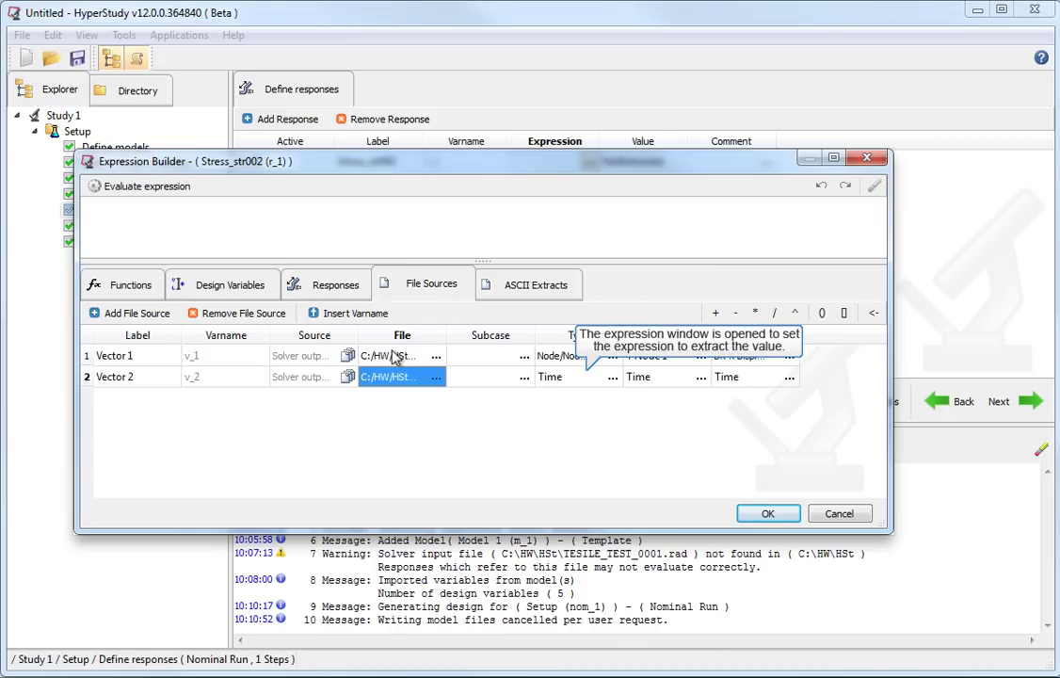
click(613, 376)
click(690, 404)
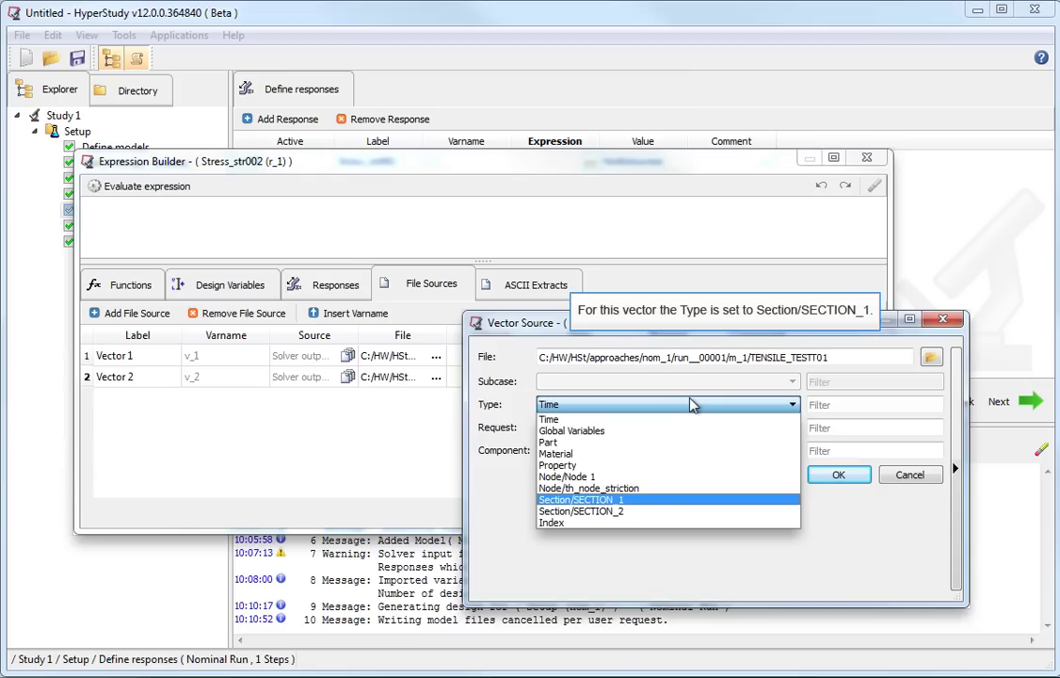
click(667, 500)
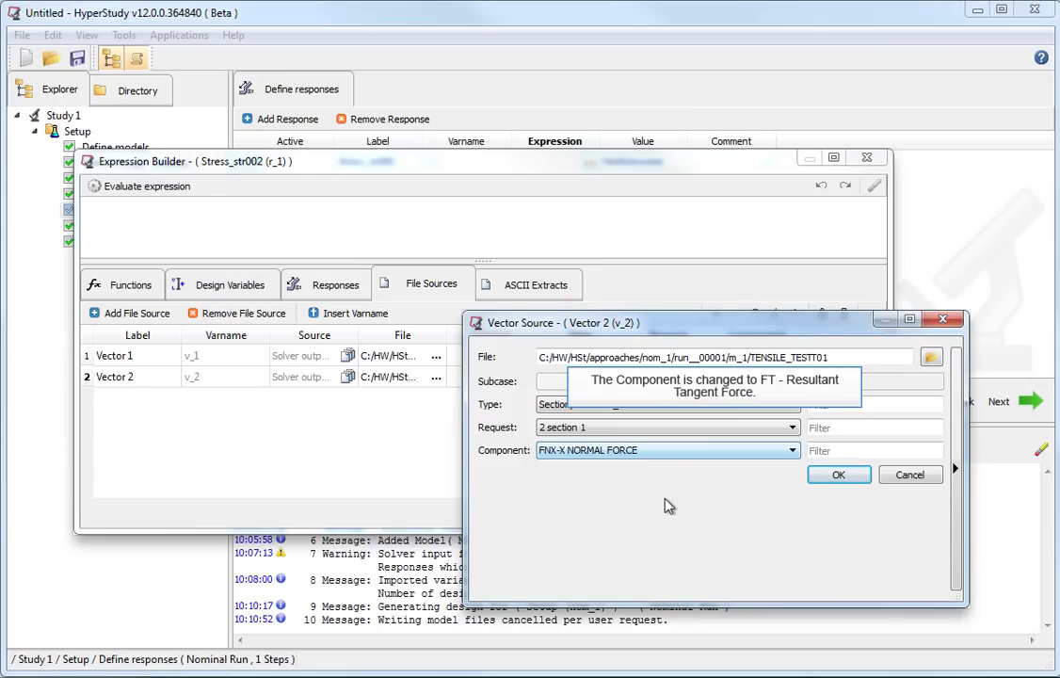
click(632, 449)
click(792, 559)
click(691, 508)
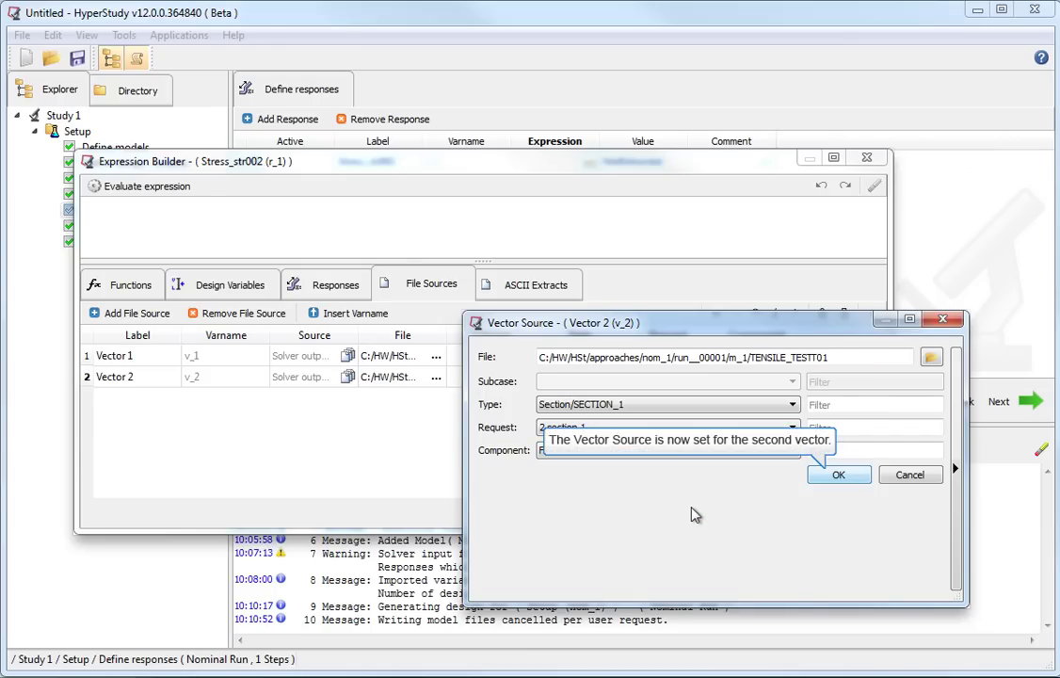
click(829, 476)
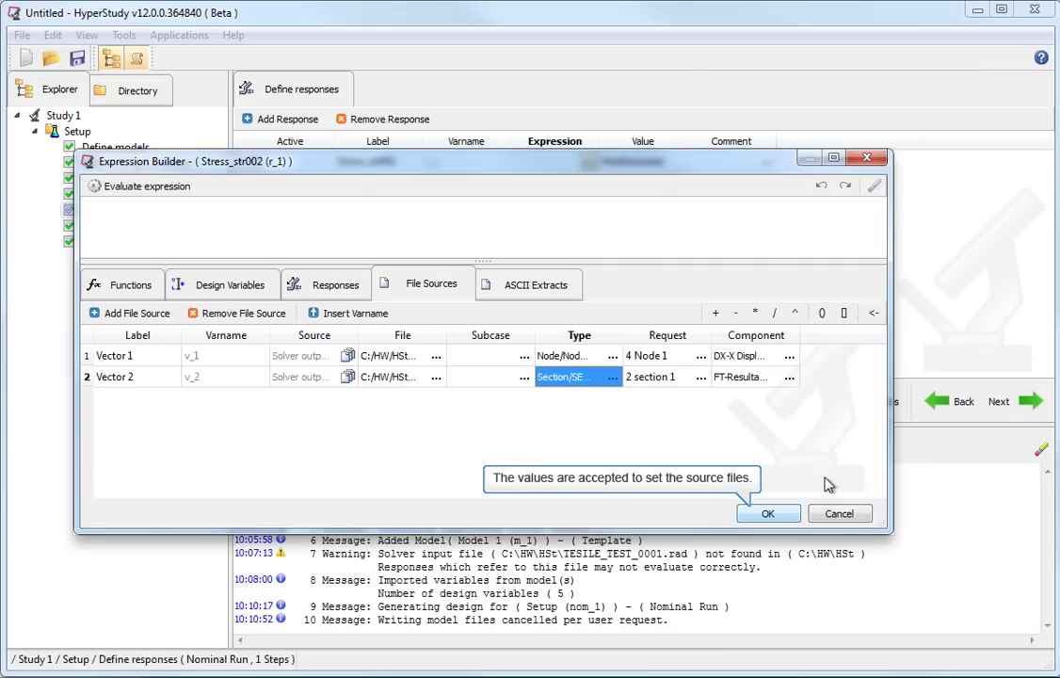
click(760, 513)
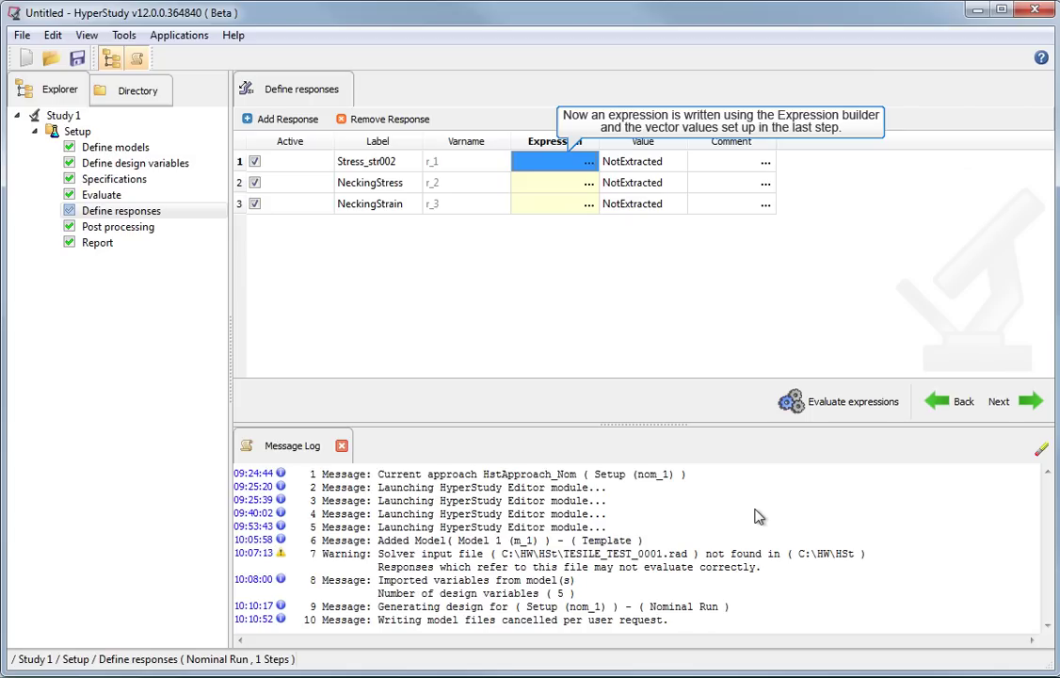
Define the Stress_str002 response as lininterp(v_1/75,v_2/12.012,0.02), evaluate the expression and accept it
click(588, 162)
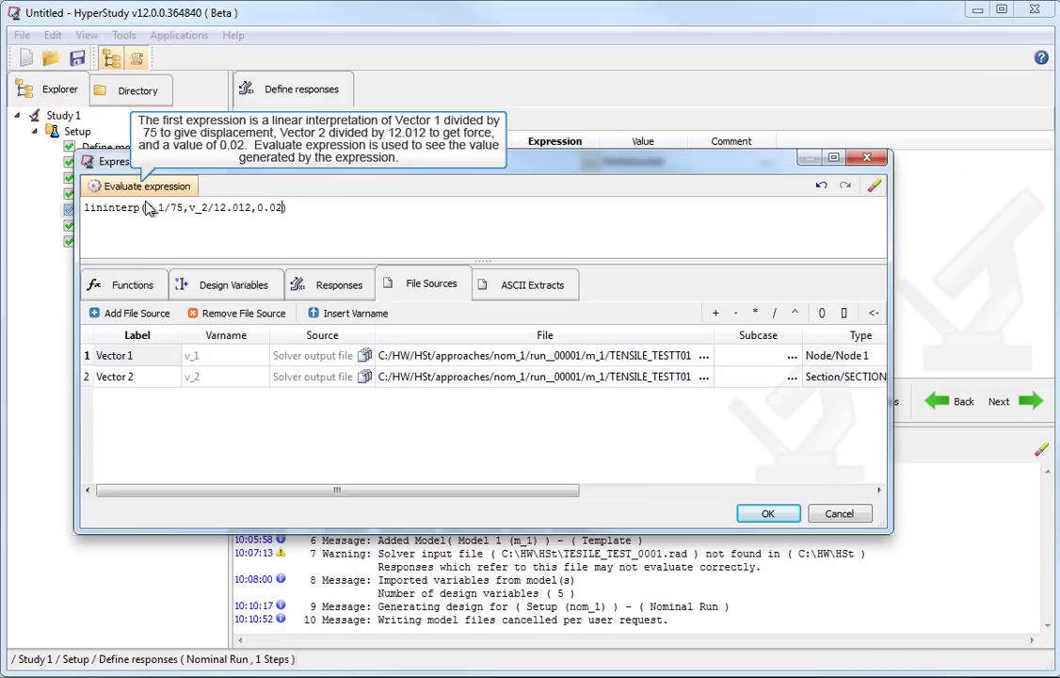
click(146, 186)
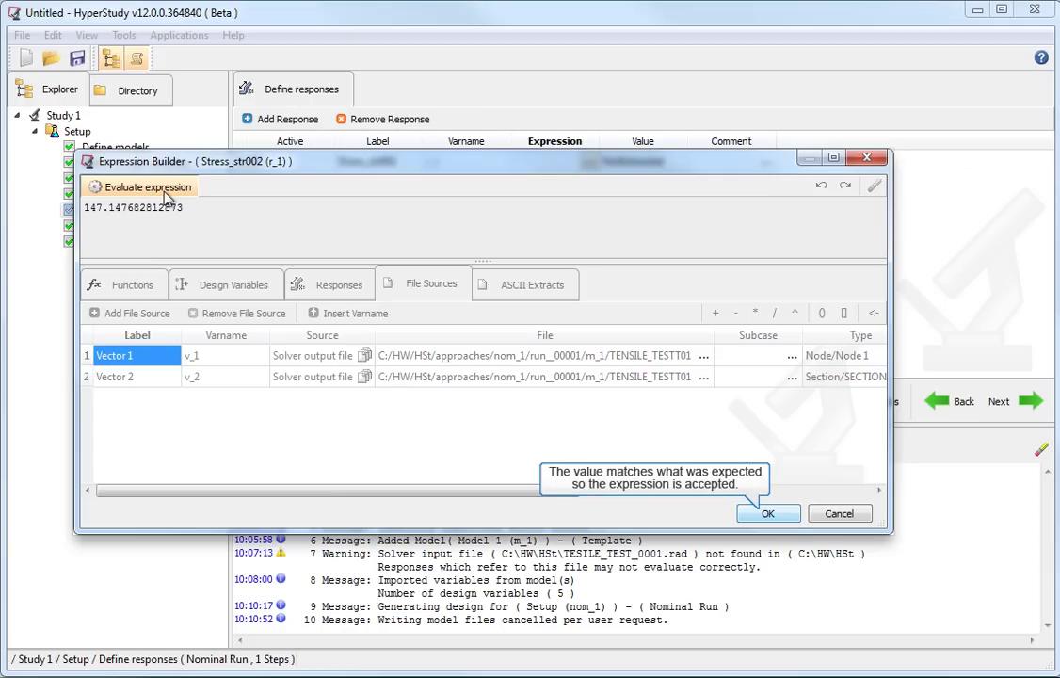
click(768, 514)
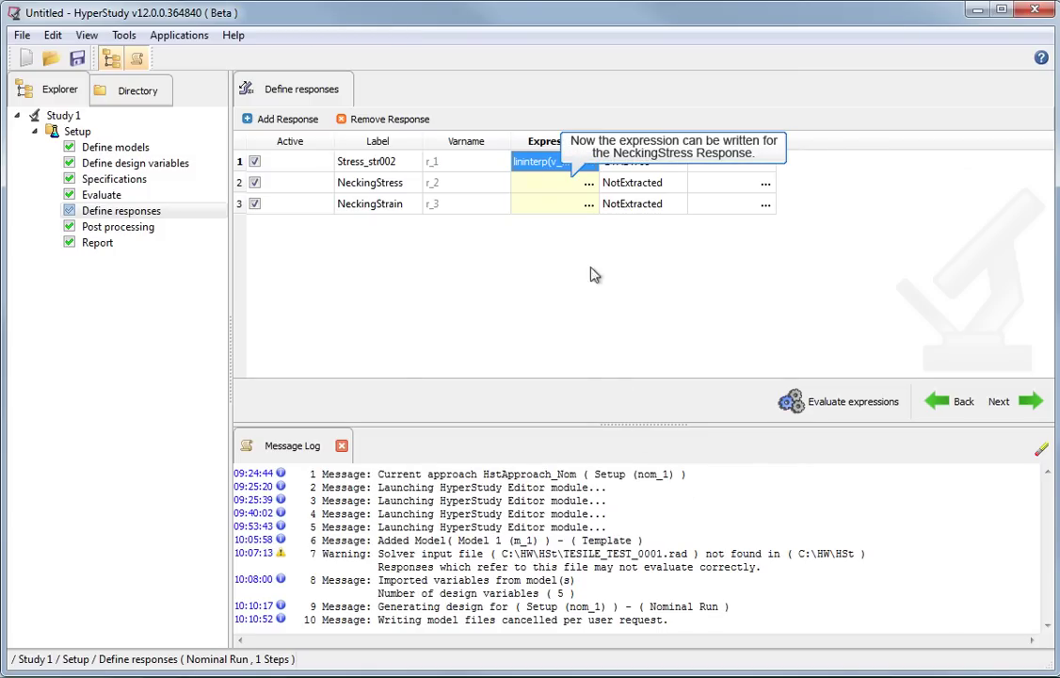
Define the NeckingStress response as max(v_2[subrange(v_1, min(v_1), v_1[indexofmax(v_2)])])/12.012, evaluate the expression and accept it
click(589, 183)
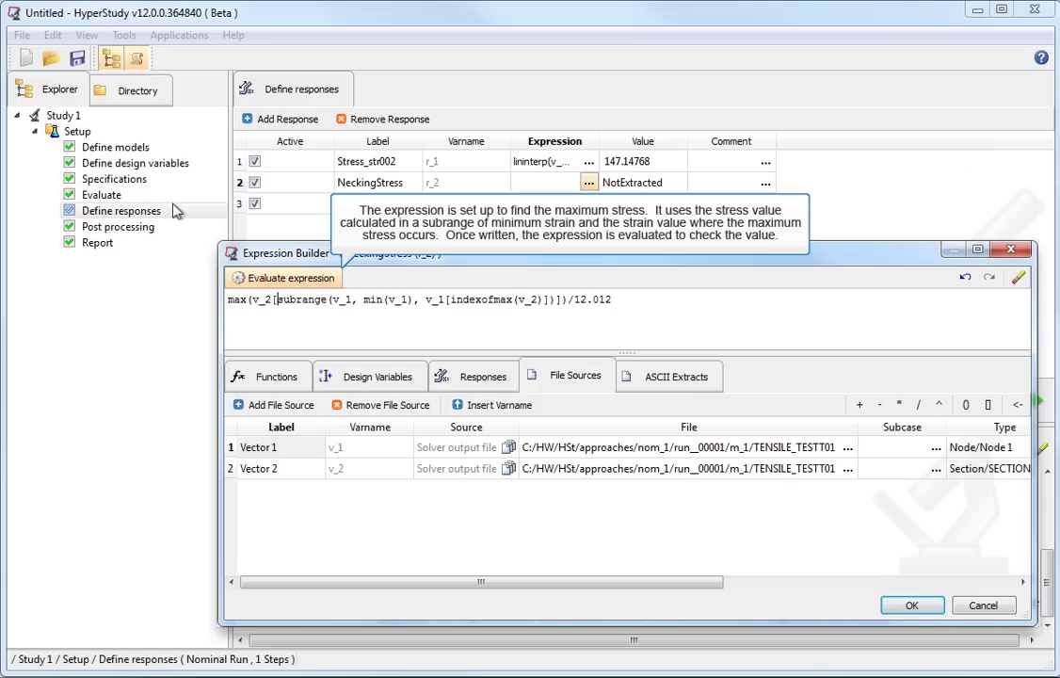
click(293, 278)
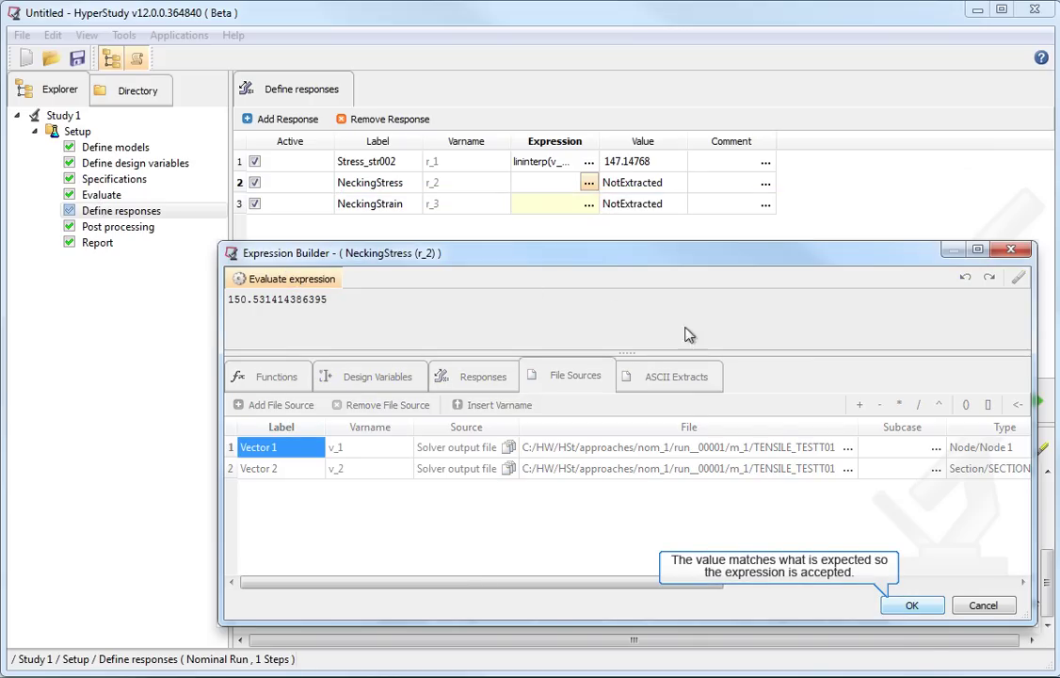
click(909, 606)
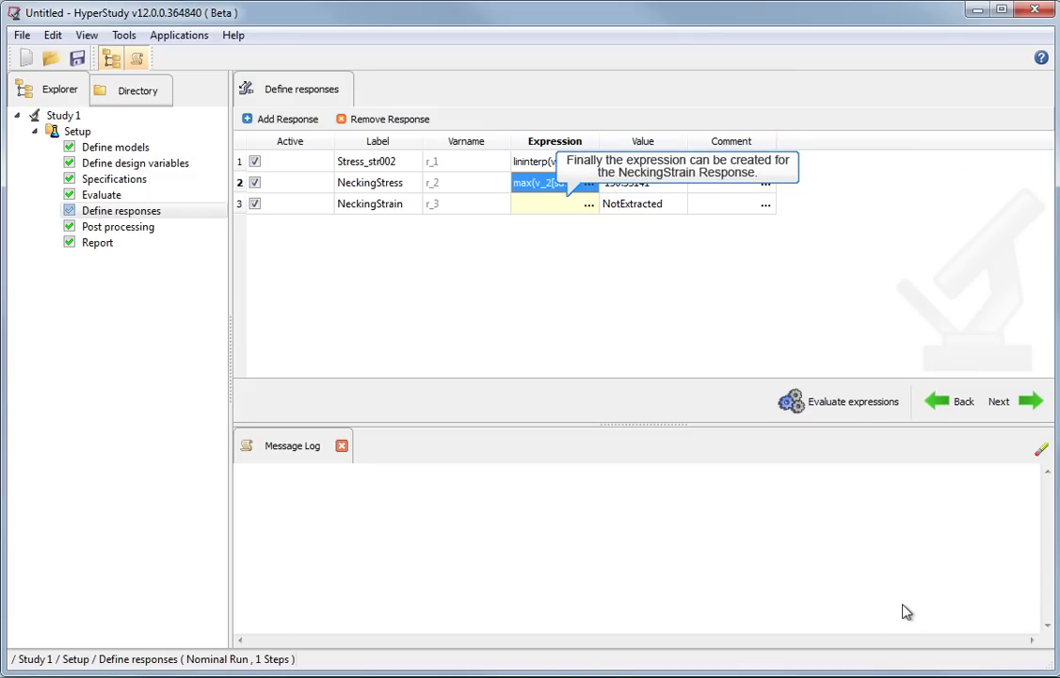
Define the NeckingStrain response as v_1[maxindex(subrange(v_1,min(v_1),v_1[indexofmax(v_2)]))]/75, evaluate the expression and accept it
click(587, 206)
text(v_1[maxindex(subrange(v_1,min(v_1),v_1[indexofmax(v_2)]))]/75)
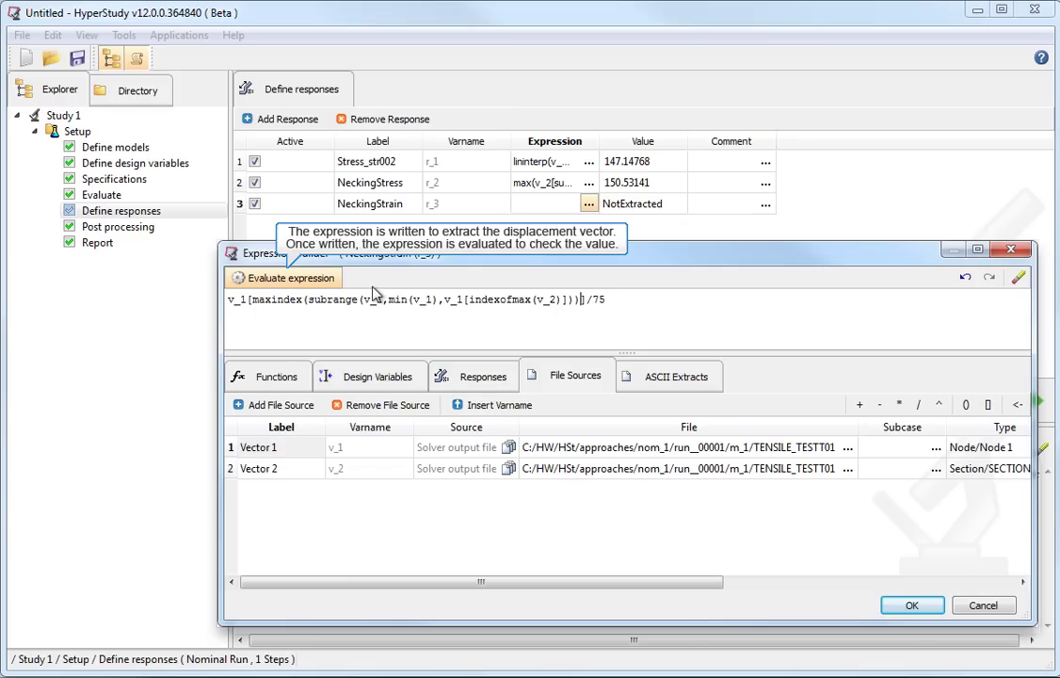
click(301, 278)
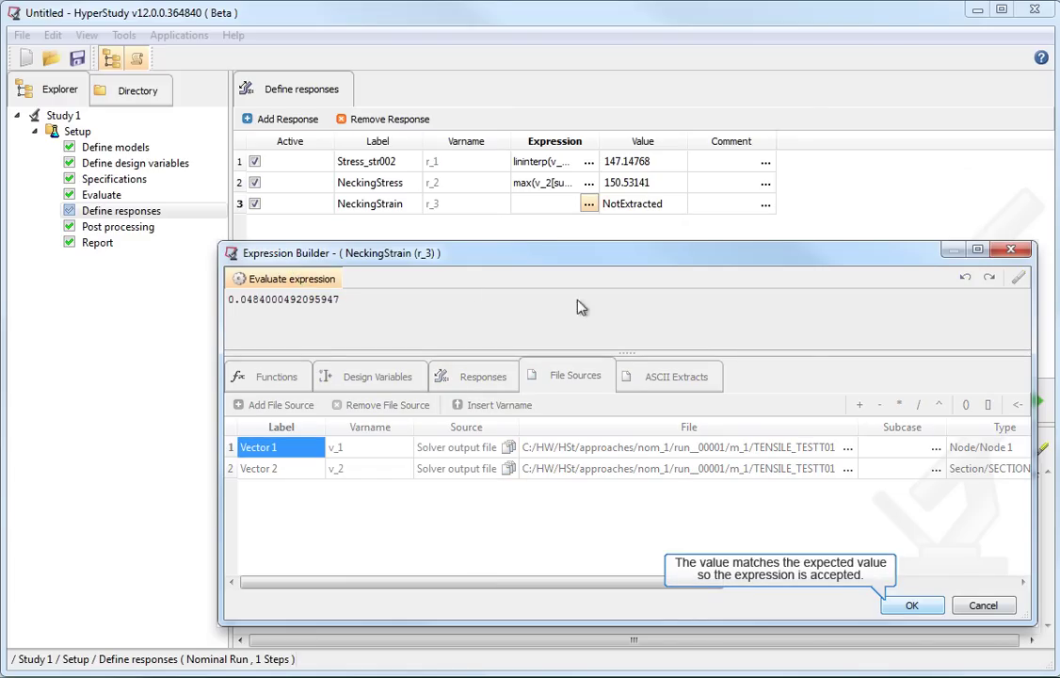
click(908, 606)
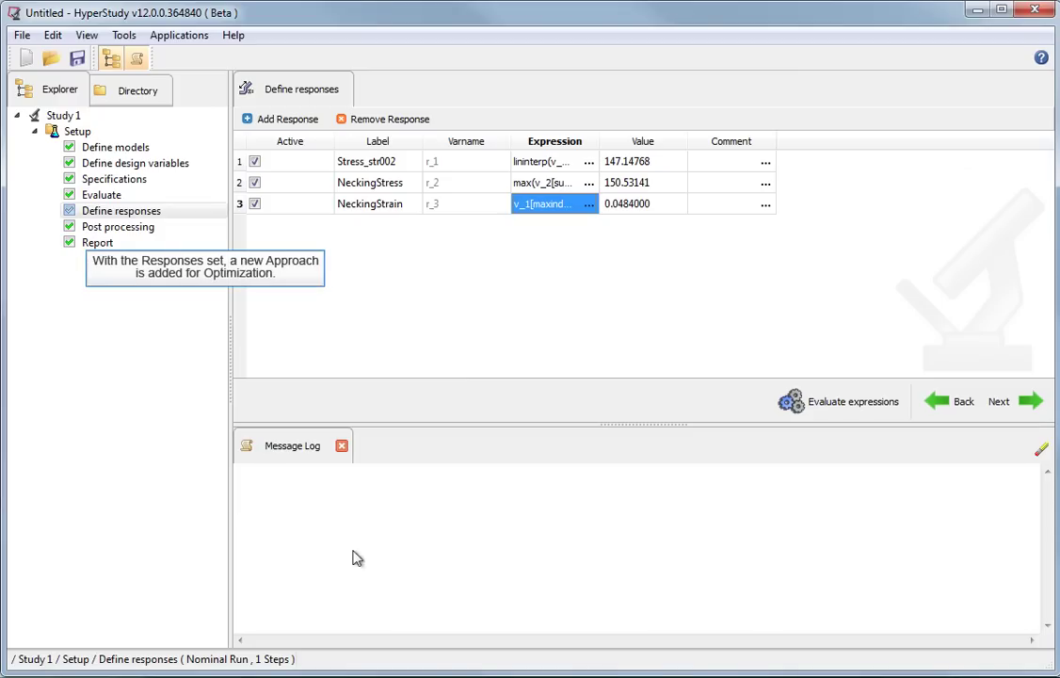
Add an Optimization approach with the label Optimization 1 to the study
right_click(129, 339)
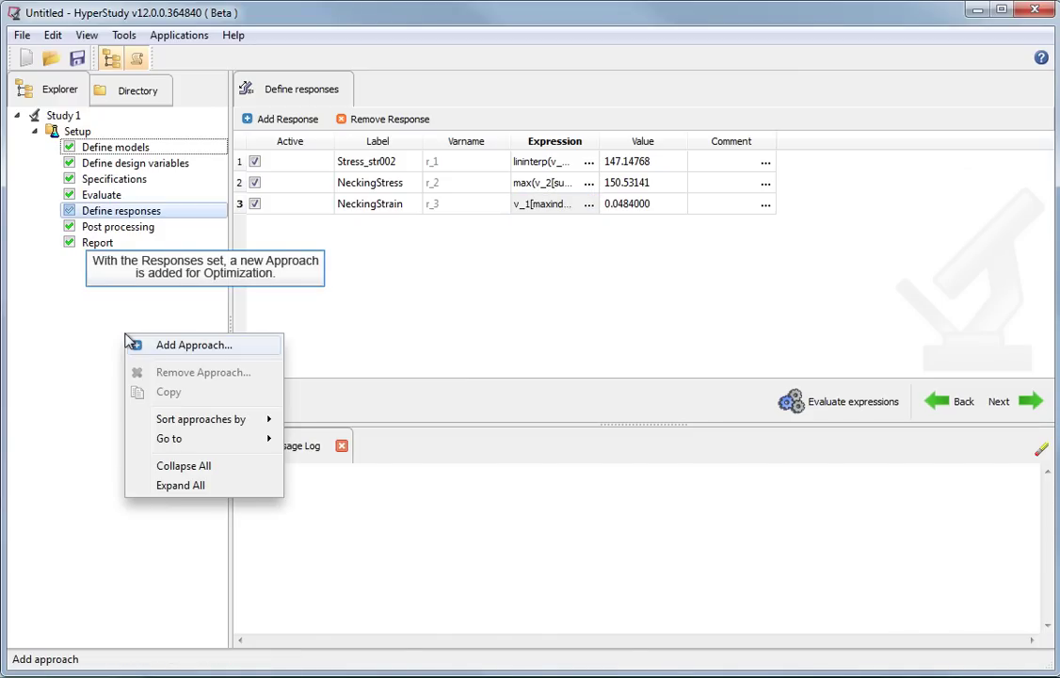
click(146, 348)
click(449, 375)
click(460, 440)
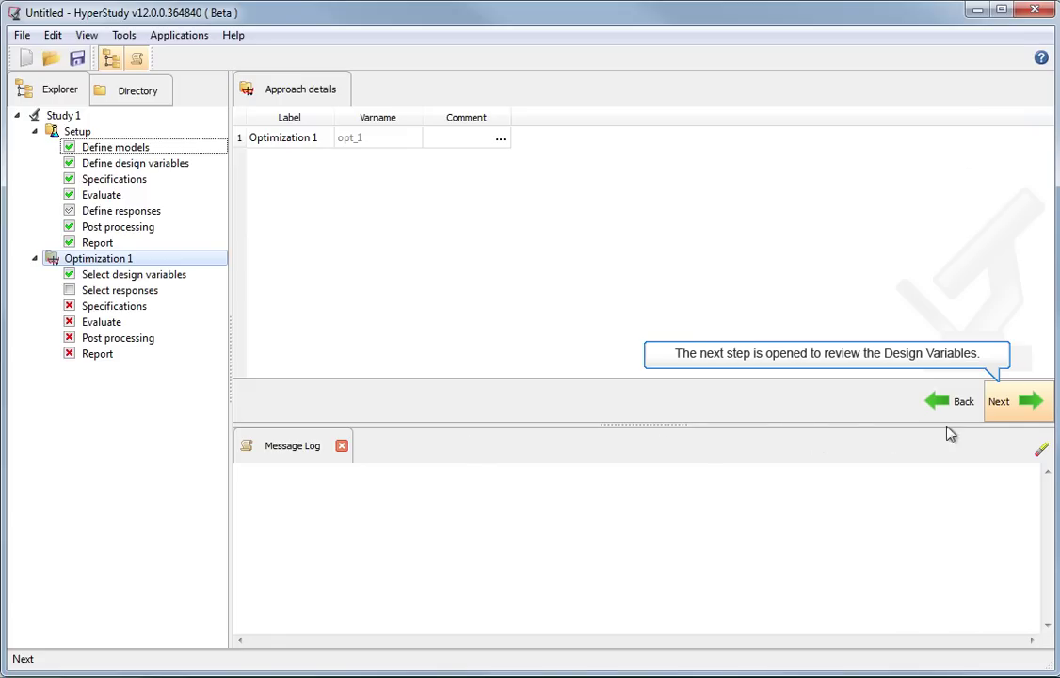
Keep the optimization's design variables as set and add three objectives labelled Objective 1, Objective 2 and Objective 3
click(1005, 411)
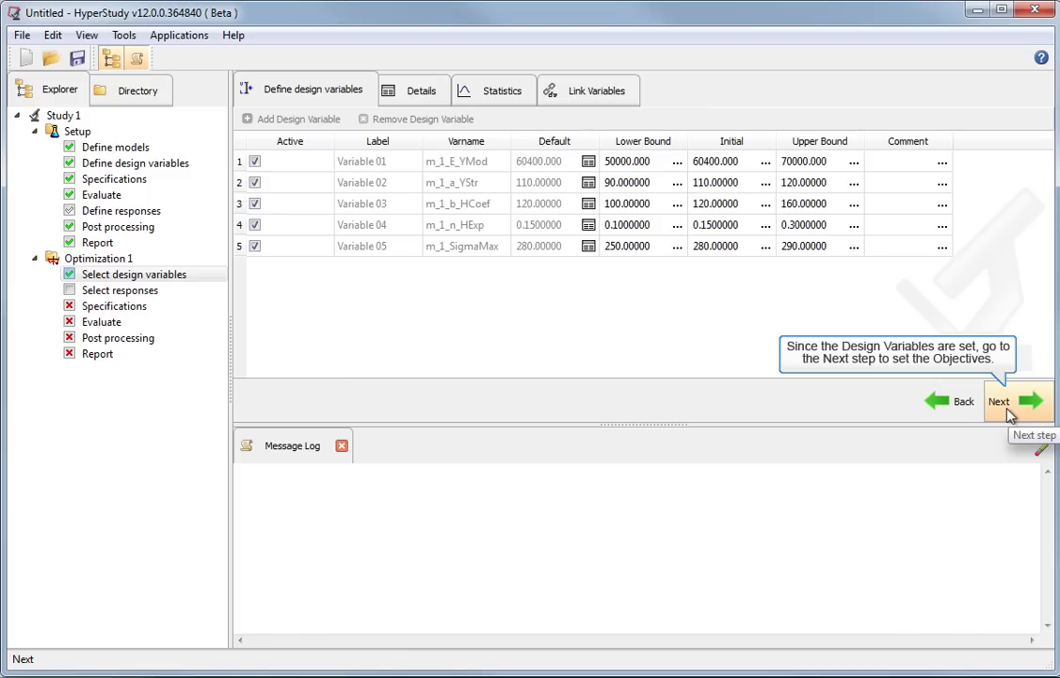
click(1005, 407)
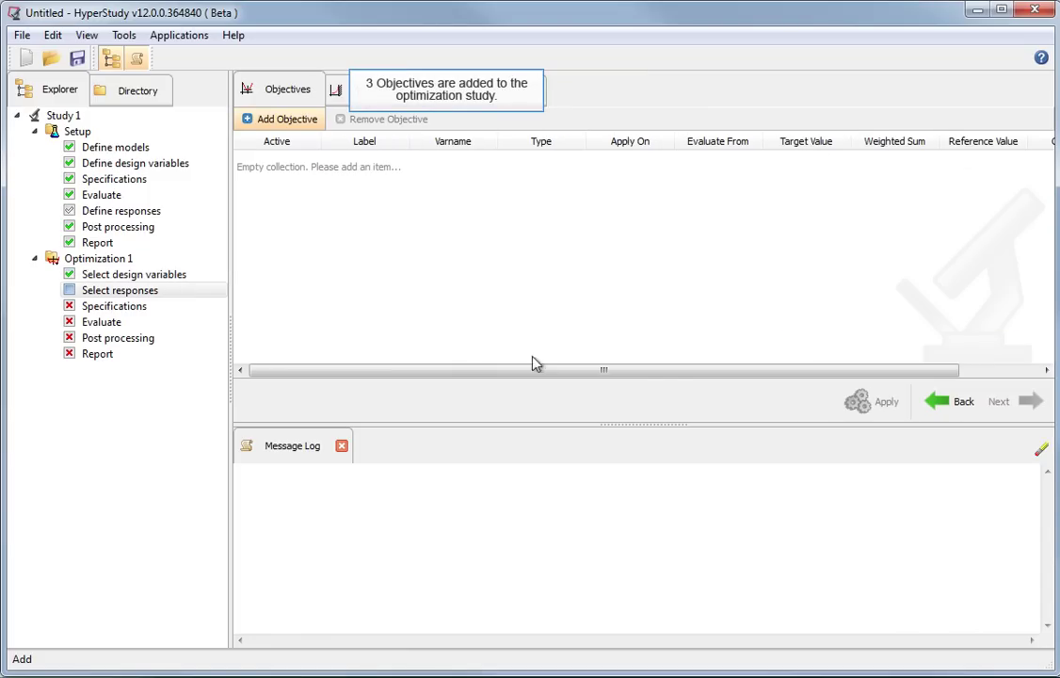
click(282, 119)
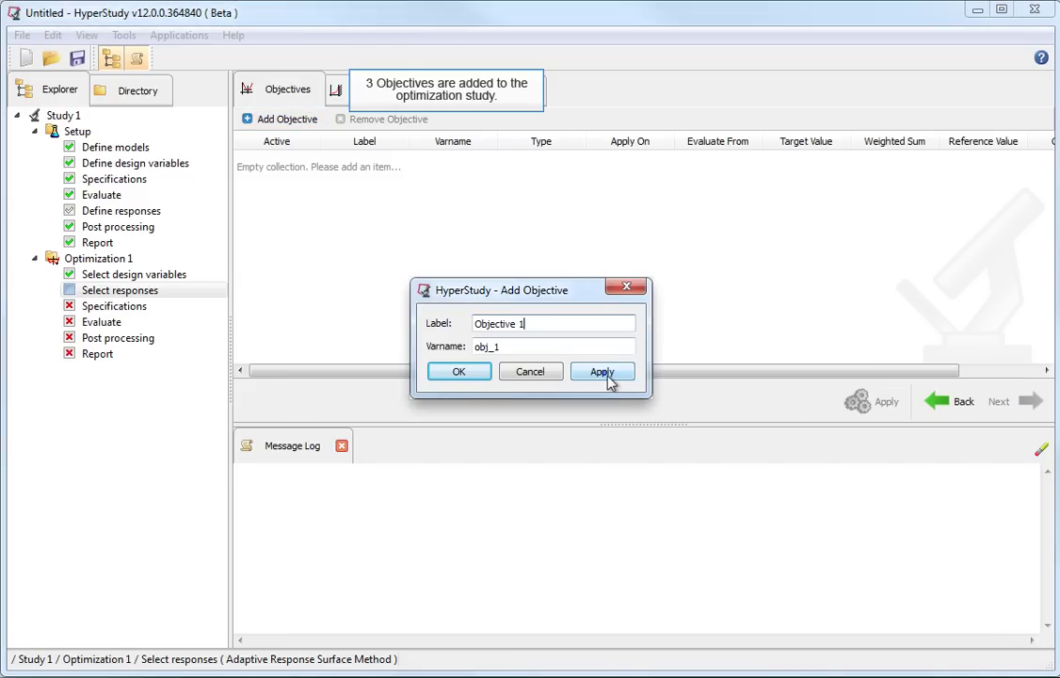
click(604, 375)
click(604, 373)
click(475, 374)
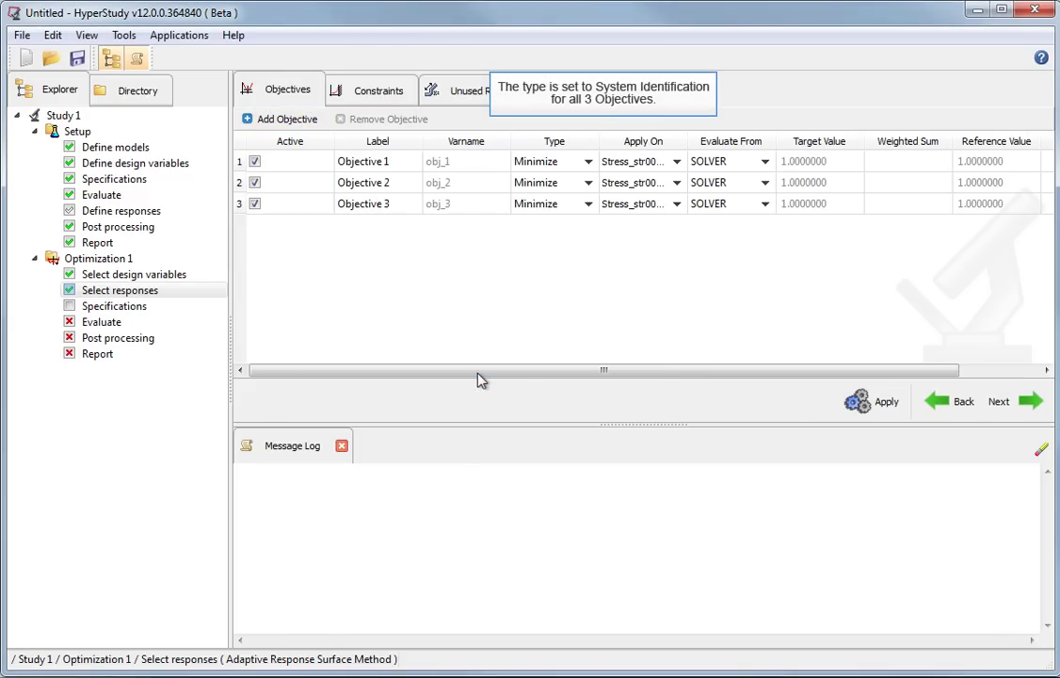
Set the type of all three objectives to System Identification
click(588, 162)
click(563, 225)
click(588, 182)
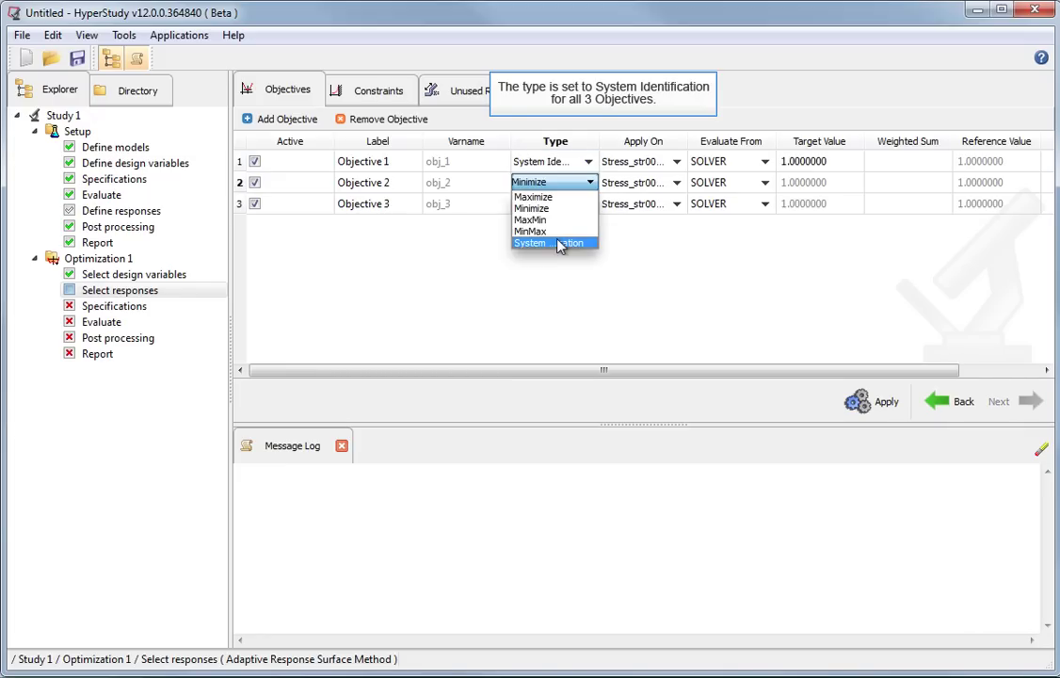
click(561, 243)
click(589, 204)
click(562, 264)
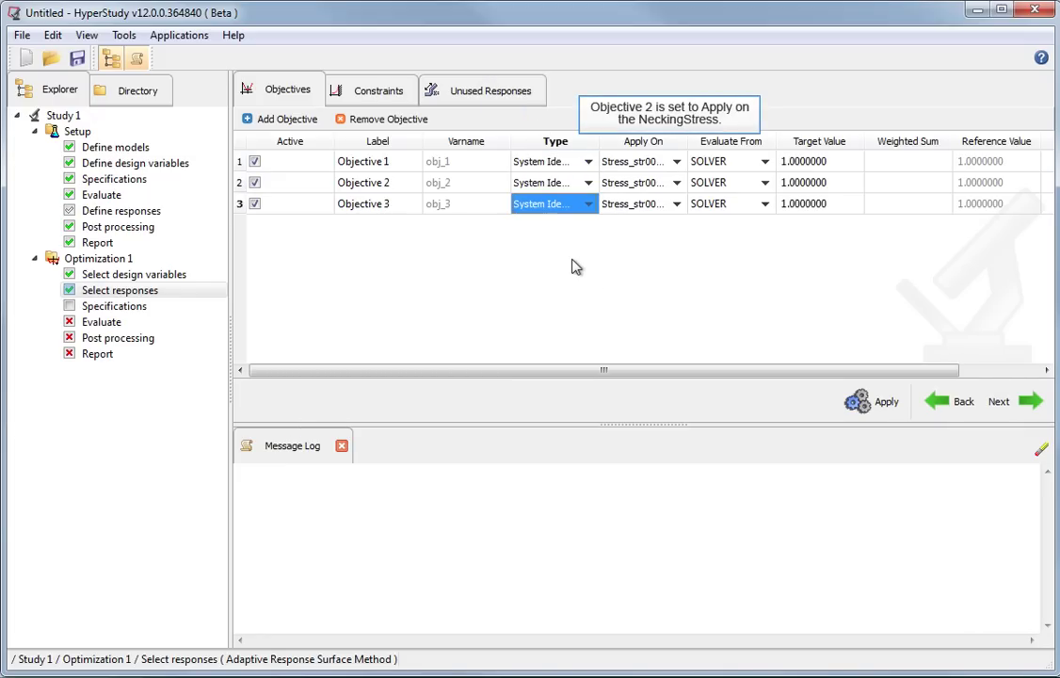
Apply Objective 2 to the NeckingStress response and Objective 3 to NeckingStrain
click(678, 187)
click(678, 209)
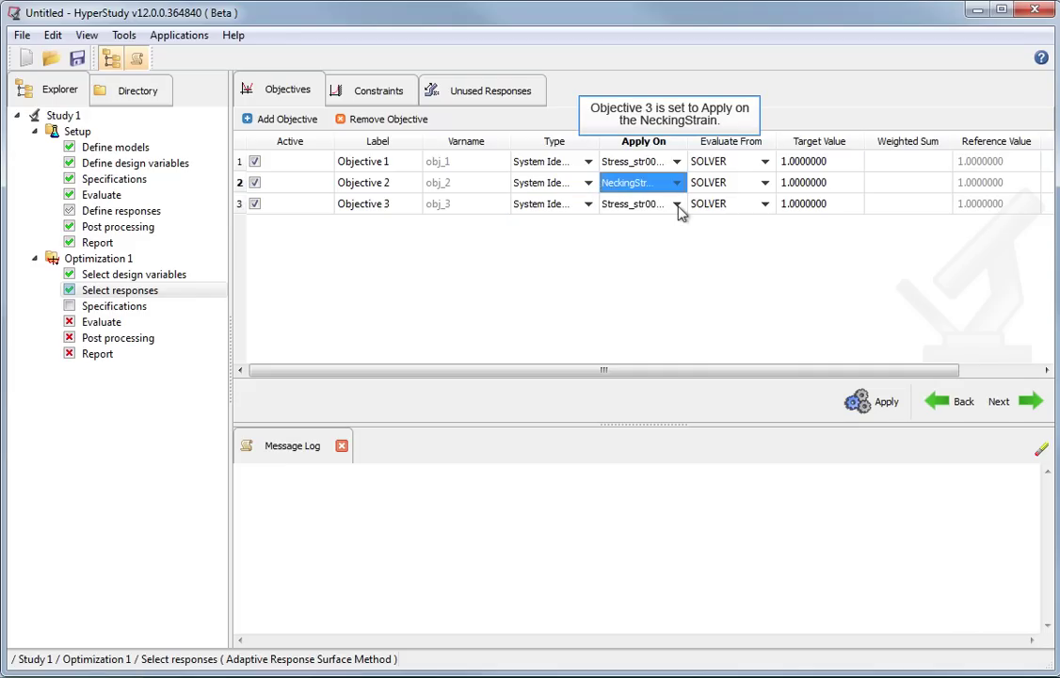
click(678, 204)
click(656, 237)
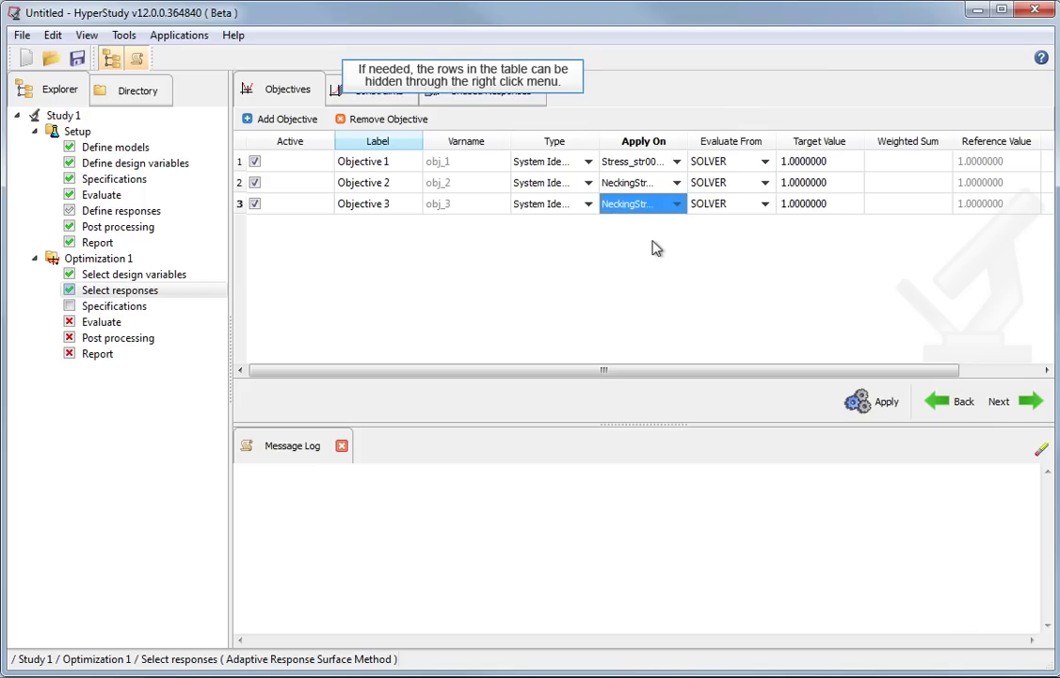
Hide the Varname column of the objectives table, narrow the Active column and widen the Apply On column
right_click(370, 149)
mouse_move(452, 285)
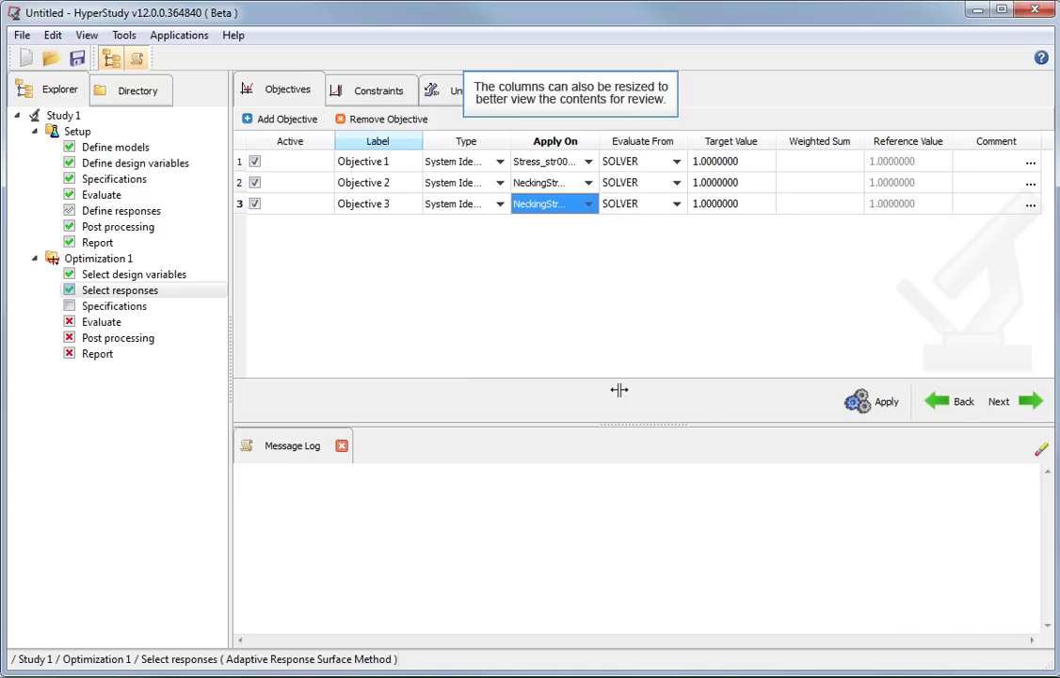
drag(336, 141, 302, 140)
drag(569, 140, 586, 139)
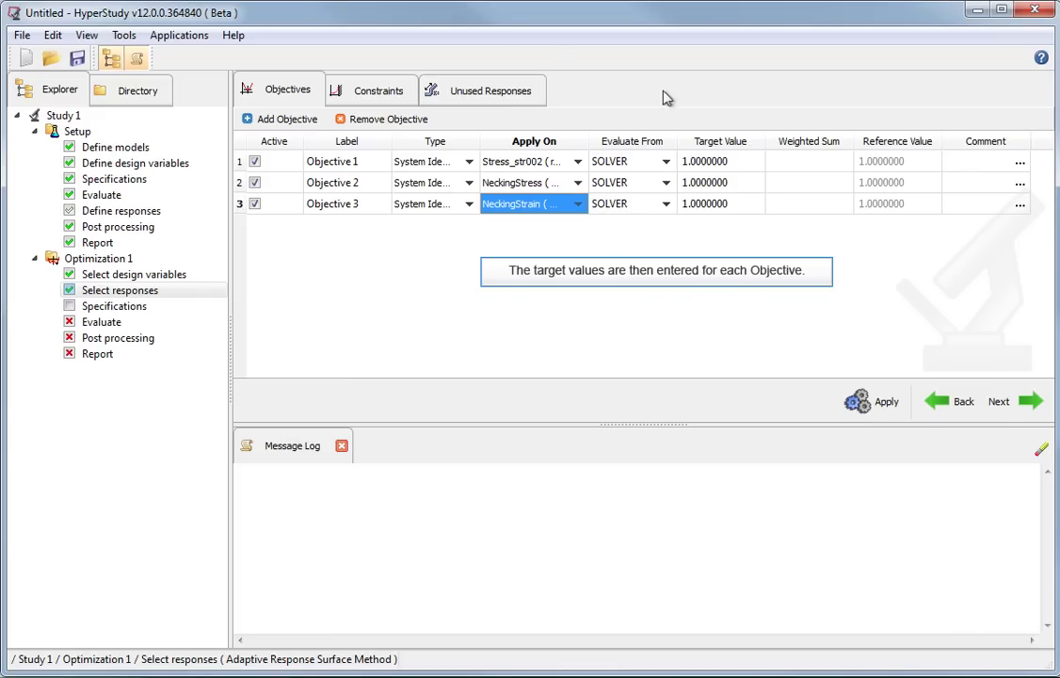
Set the target values to 141 for Objective 1, 148 for Objective 2 and 0.08 for Objective 3, and apply the objectives
click(713, 163)
text(141)
key(Return)
click(706, 182)
text(148)
click(710, 202)
text(0.08)
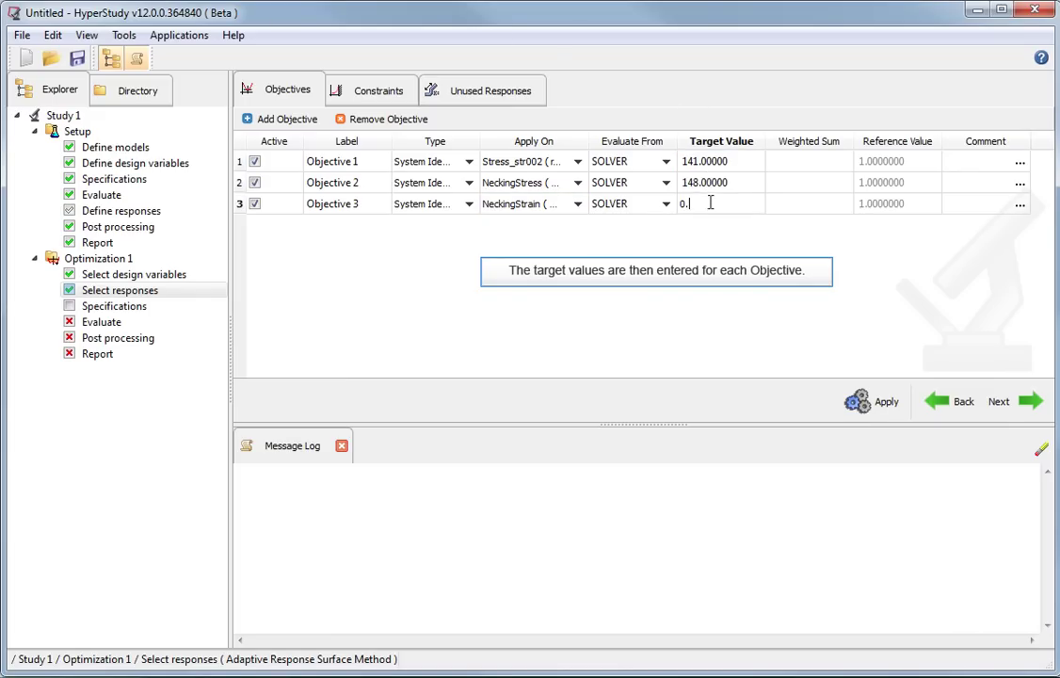
key(Return)
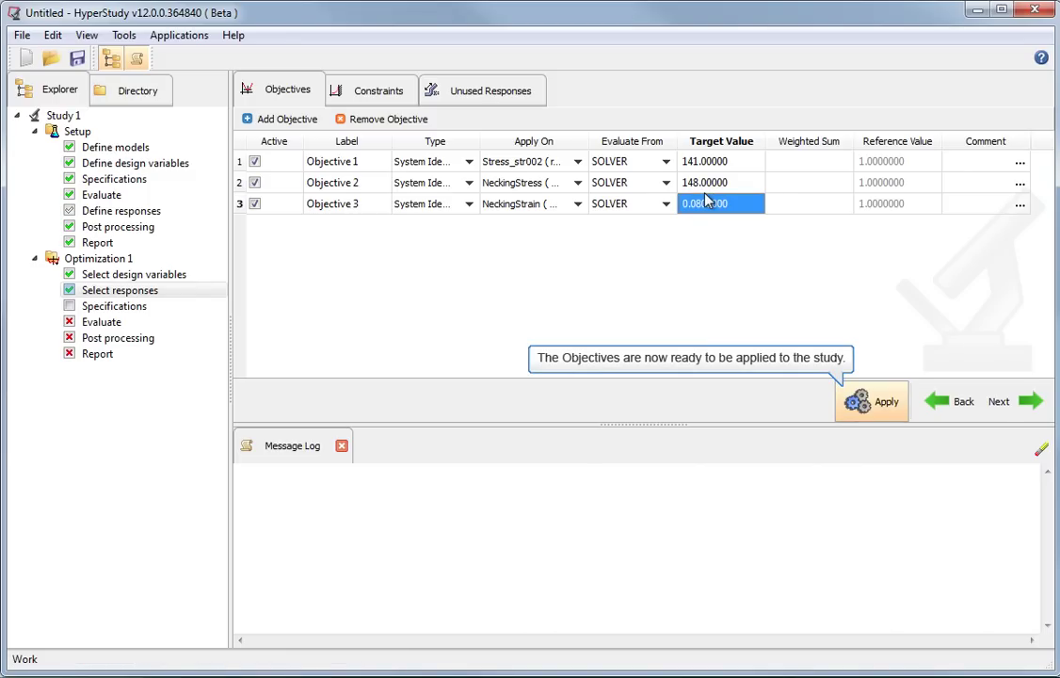
click(870, 403)
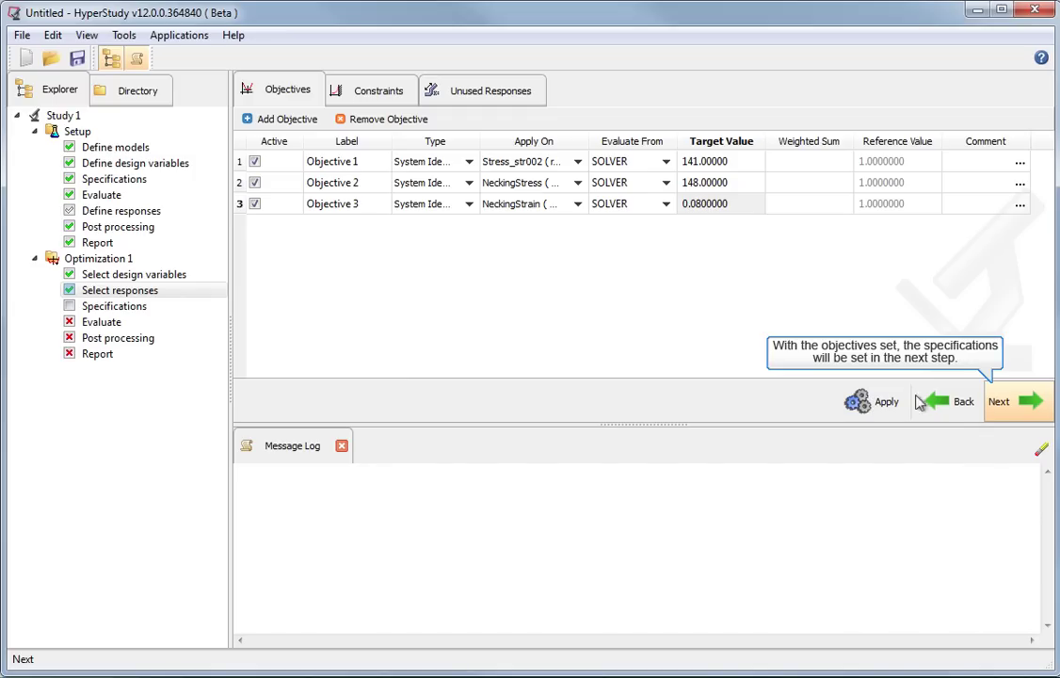
Apply the Adaptive Response Surface Method as the optimization's specification
click(1033, 405)
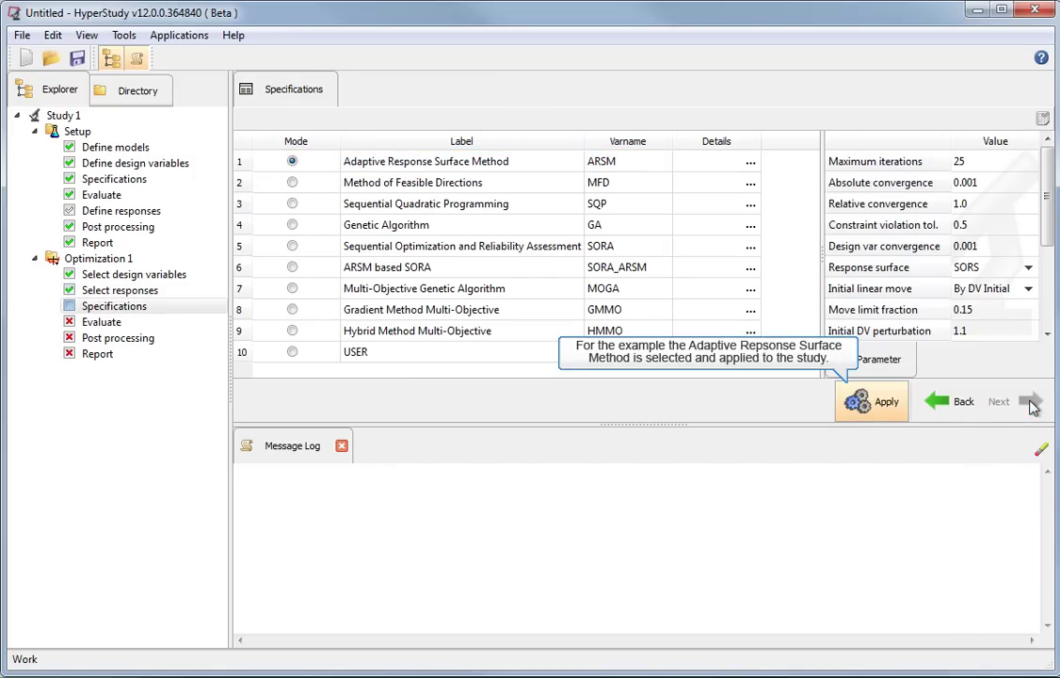
click(867, 406)
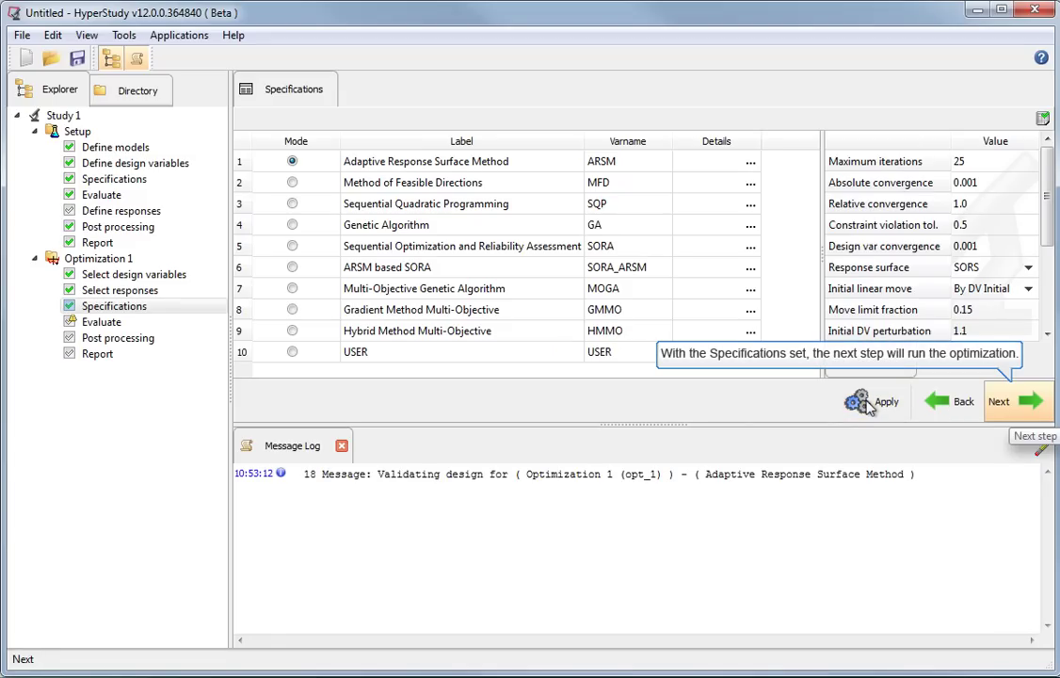
Evaluate Optimization 1 to run the optimization and display its evolution data
click(1002, 404)
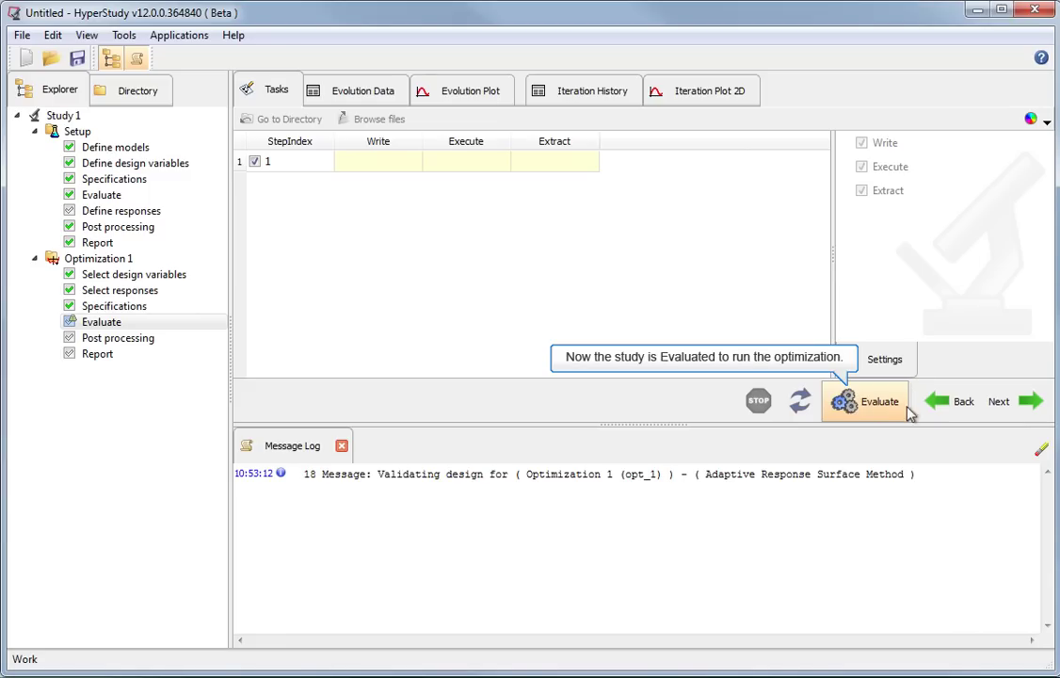
click(848, 404)
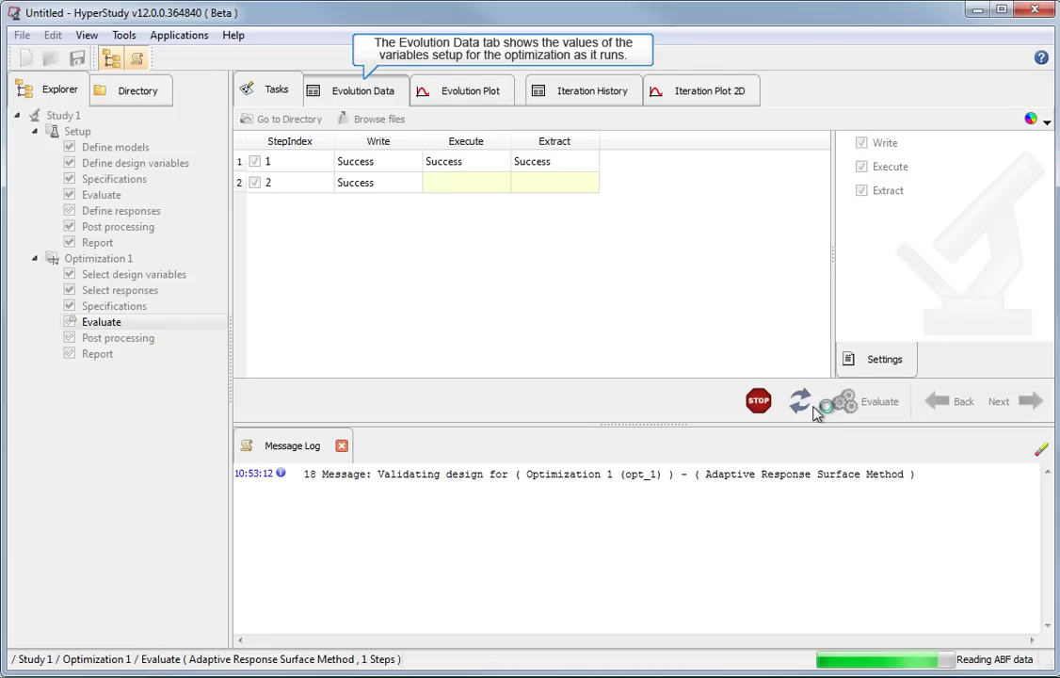
click(354, 94)
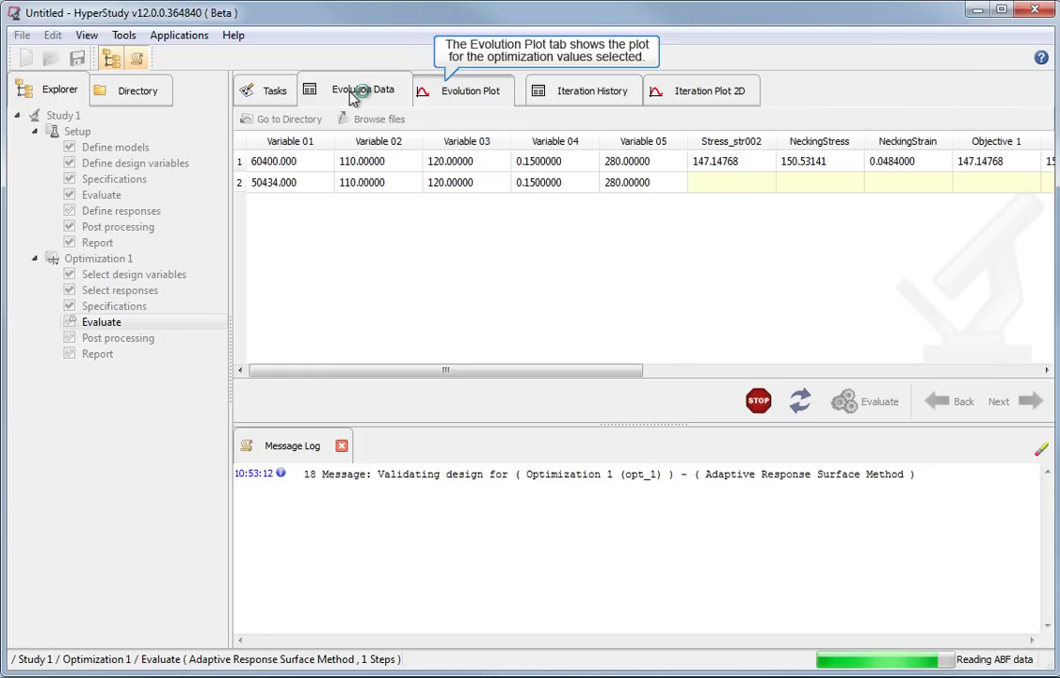
Refresh the Variable 01 evolution plot during the run, and review each run's variable, response and objective values in the evolution data
click(460, 94)
click(800, 402)
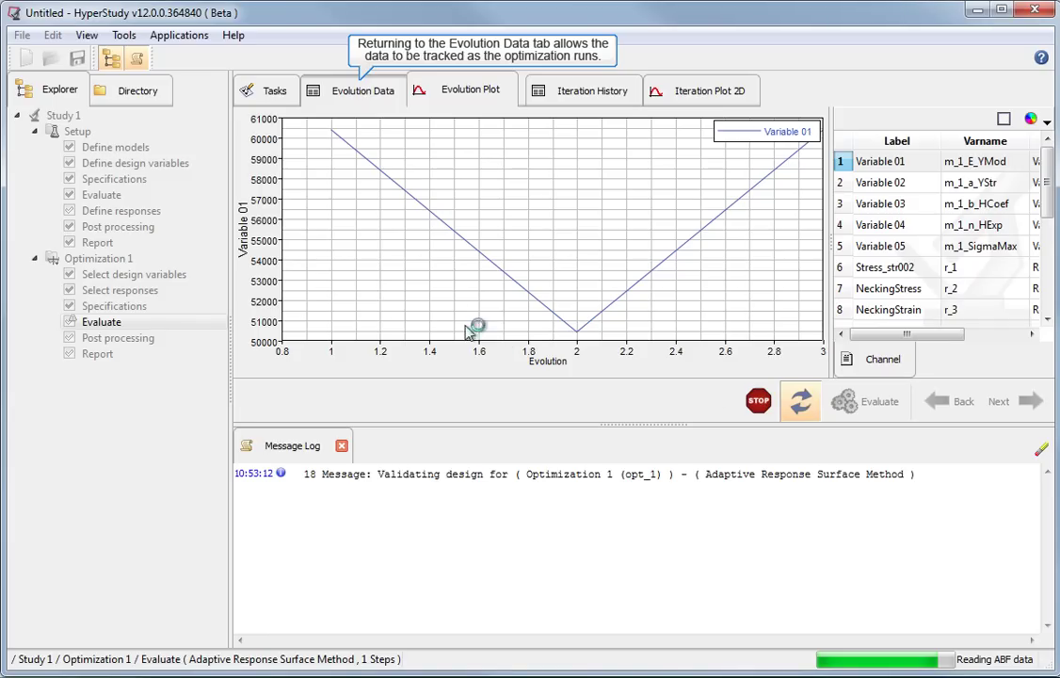
click(357, 94)
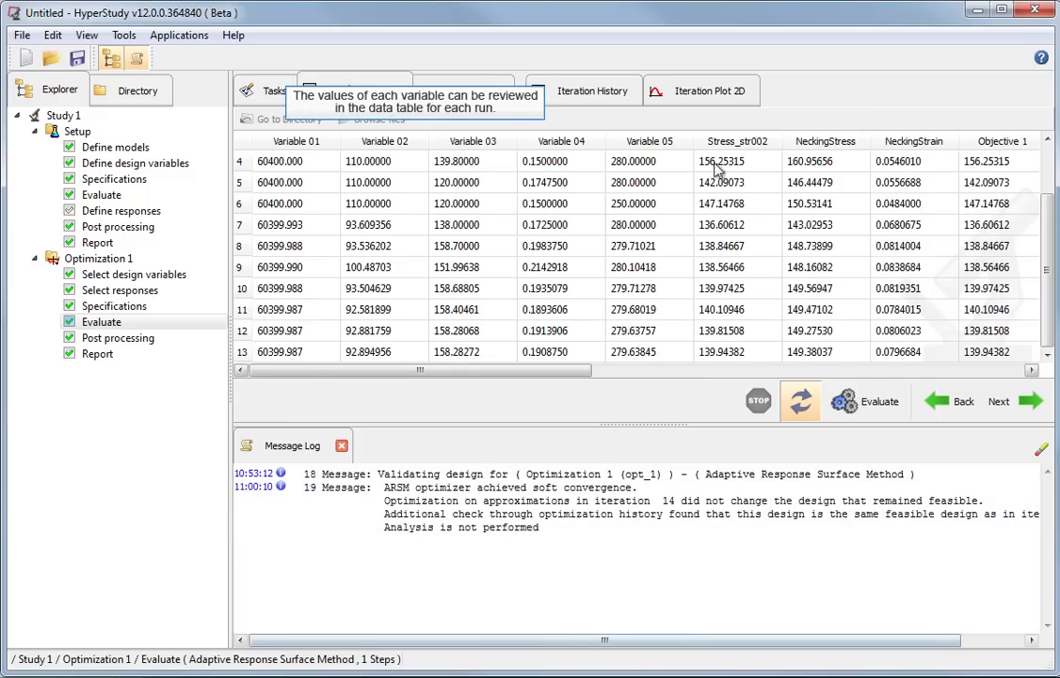
click(819, 371)
drag(979, 371, 370, 374)
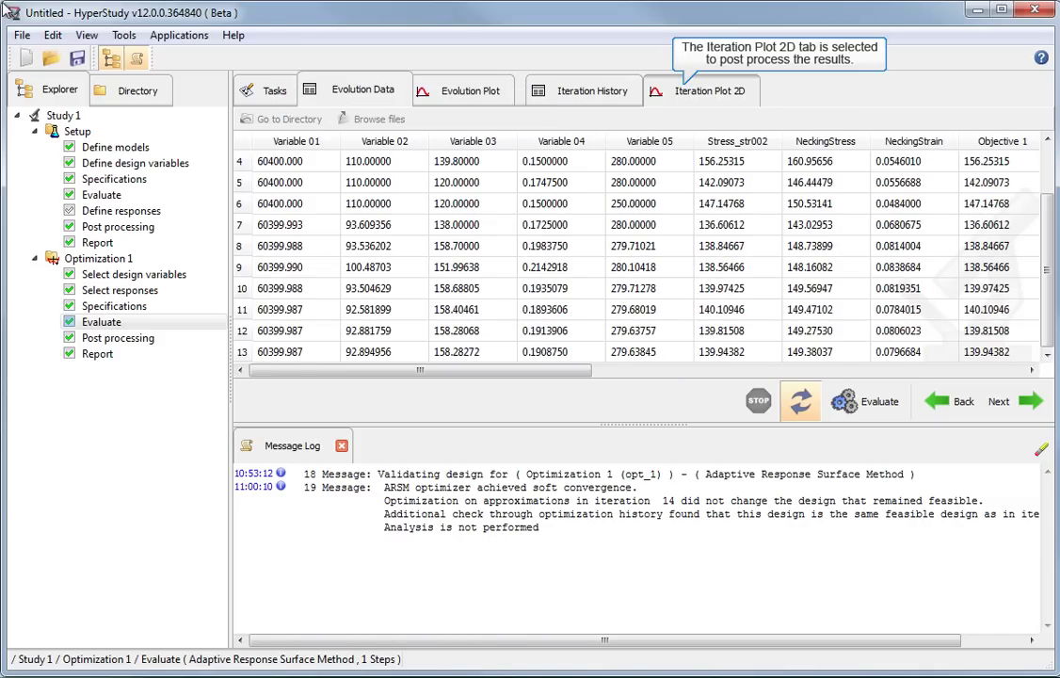
Plot Stress_str002_DTV, NeckingStress_DTV and NeckingStrain_DTV together against the iterations in the 2D iteration plot
click(691, 94)
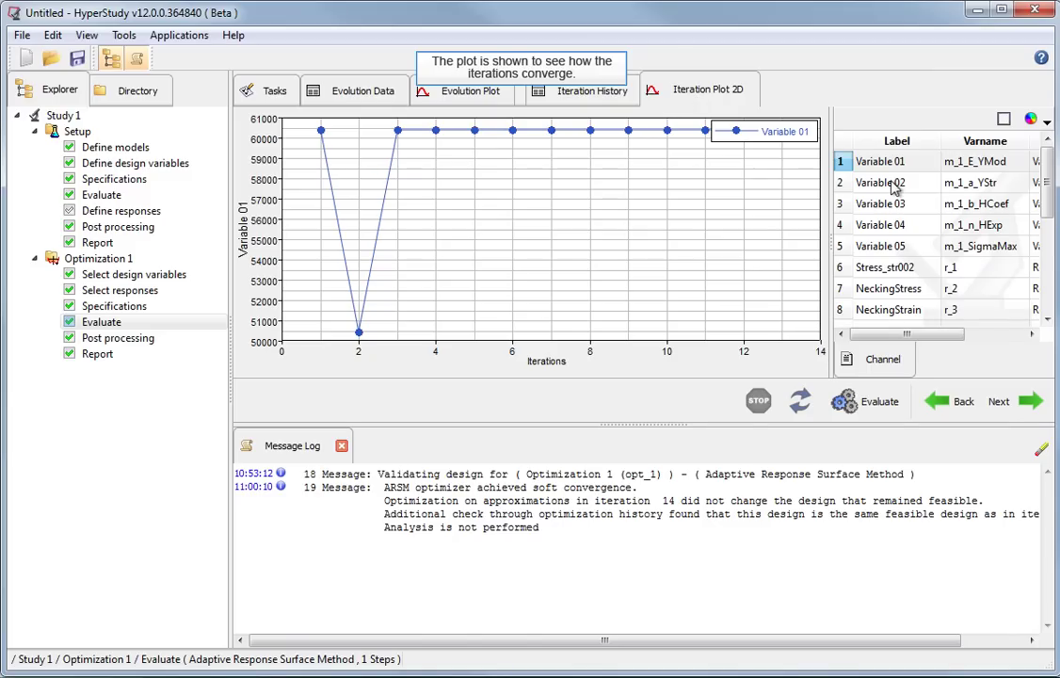
scroll(1051, 245, down, 2)
scroll(1052, 245, down, 3)
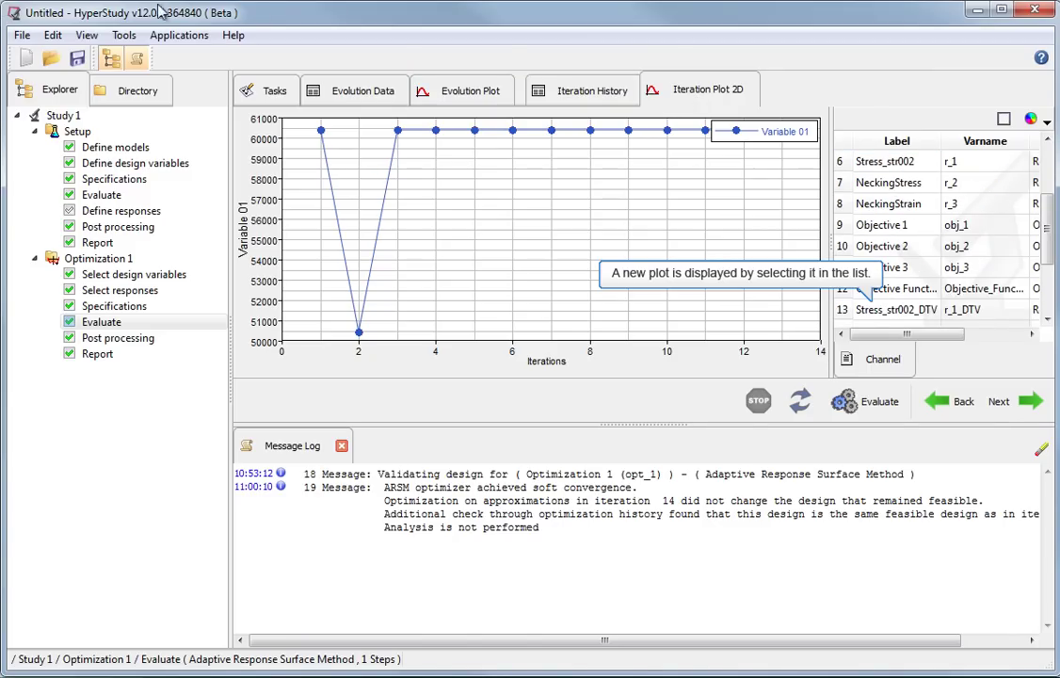
click(902, 309)
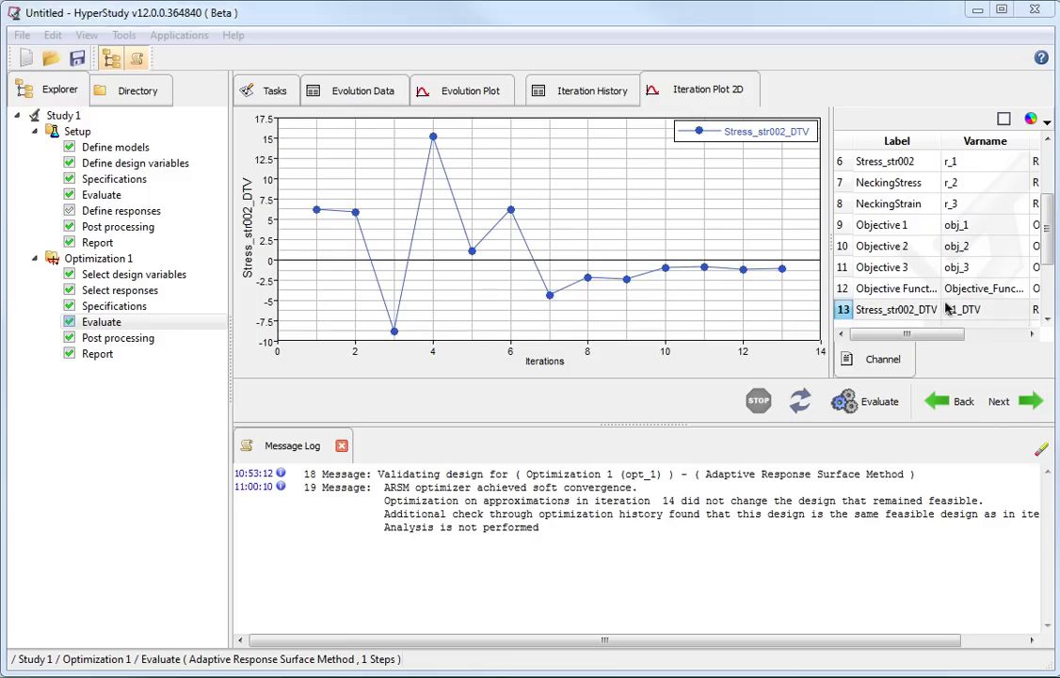
scroll(1048, 304, down, 5)
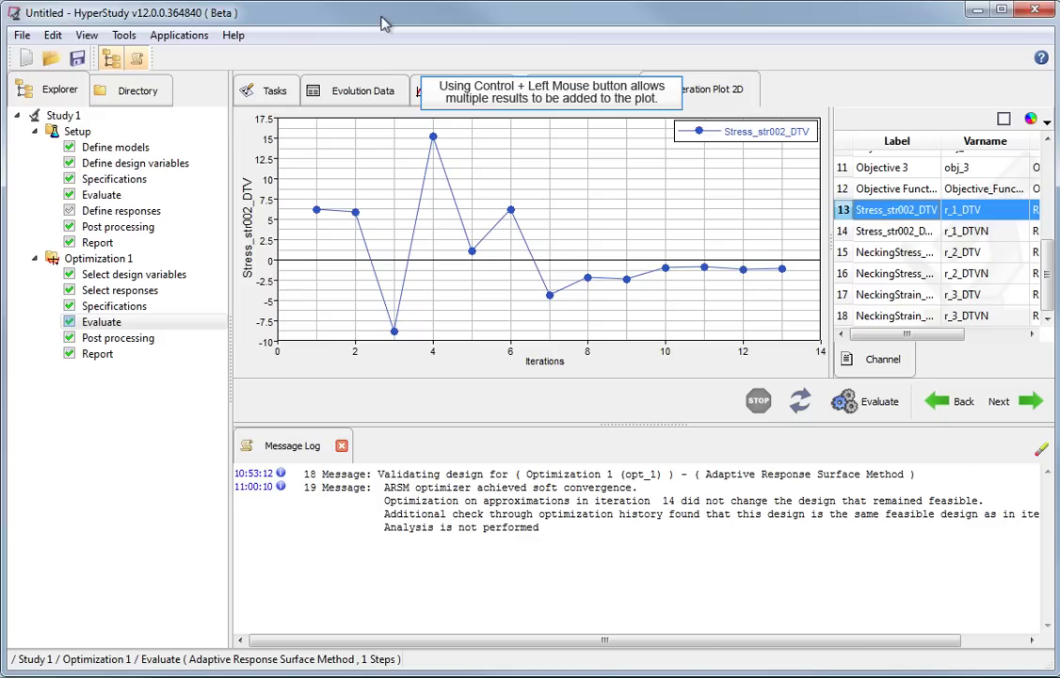
ctrl+click(896, 252)
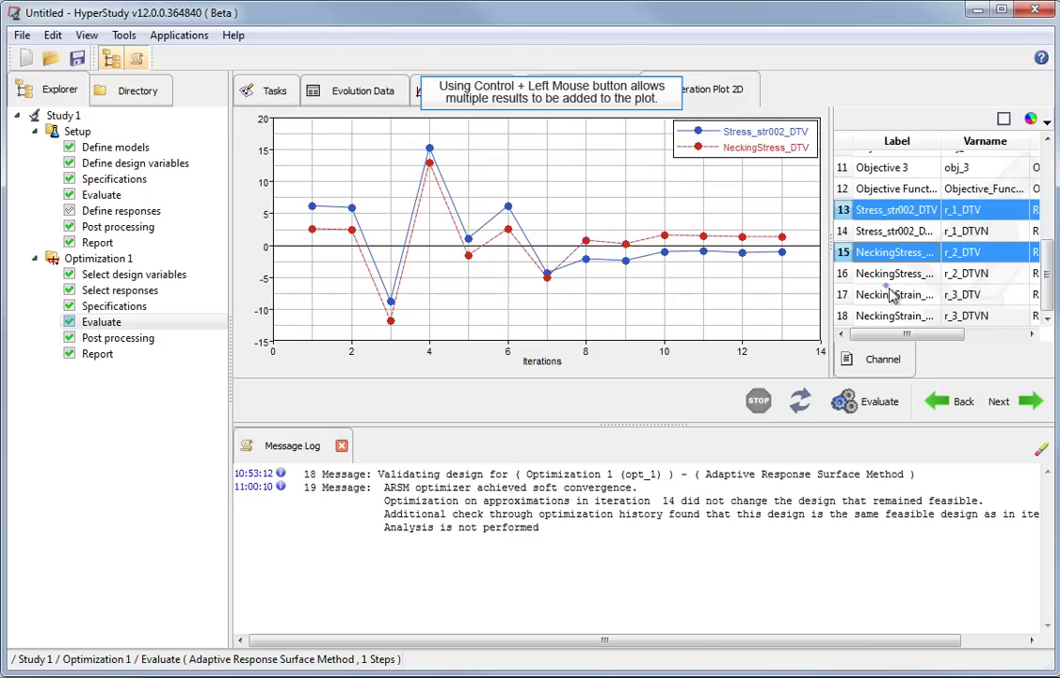
ctrl+click(892, 295)
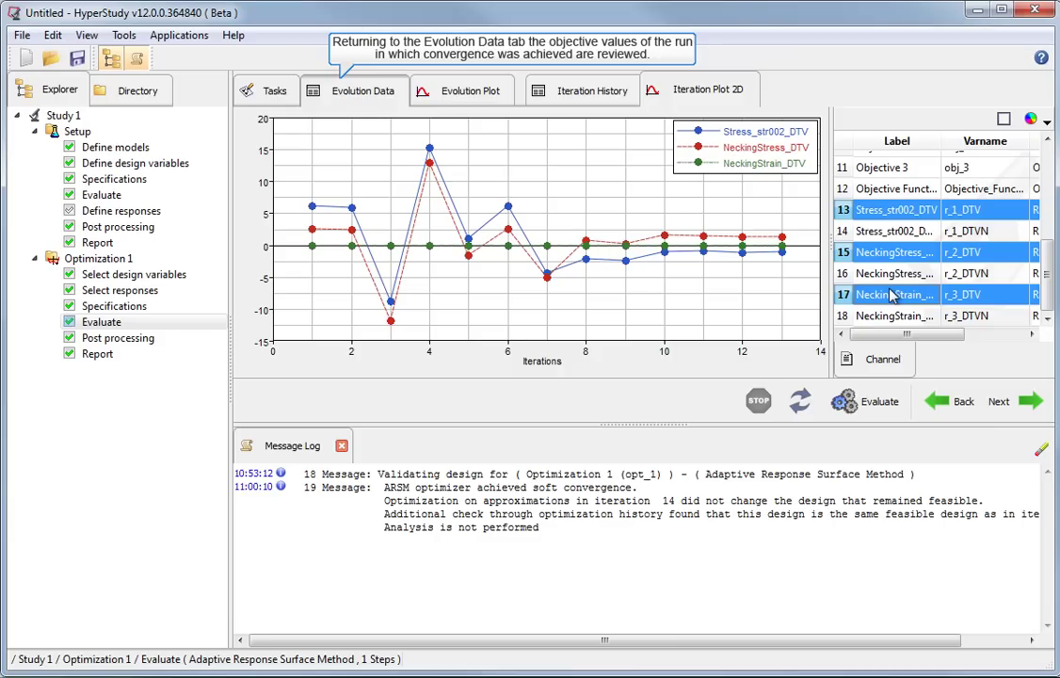
Examine the objective values of the converged run, row 13, in the evolution data table
click(351, 94)
drag(649, 379, 847, 388)
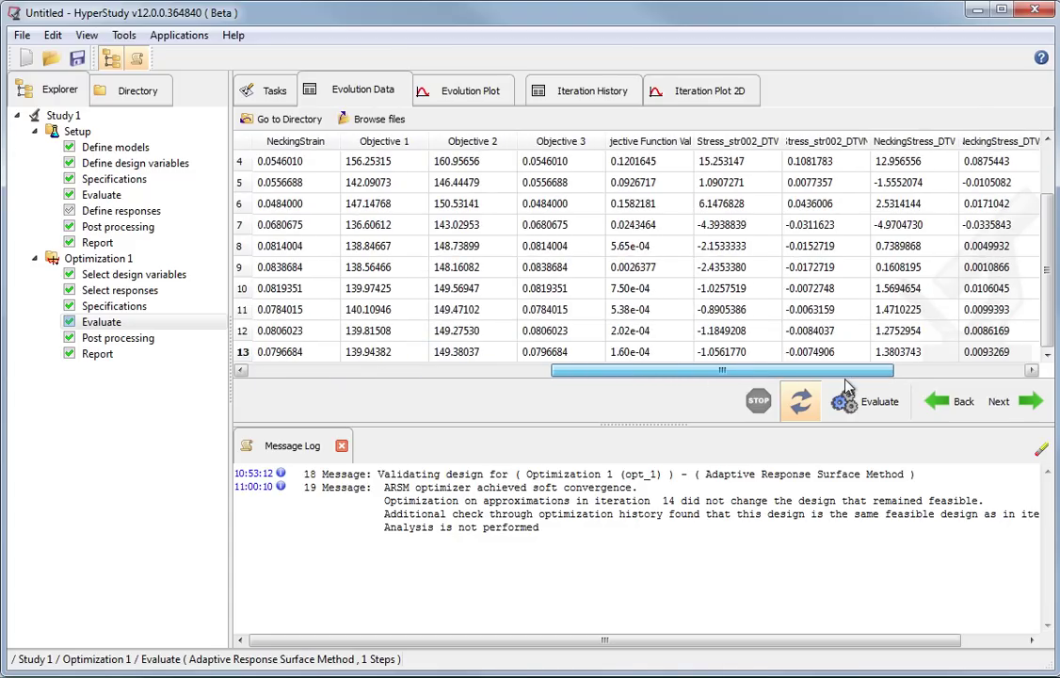